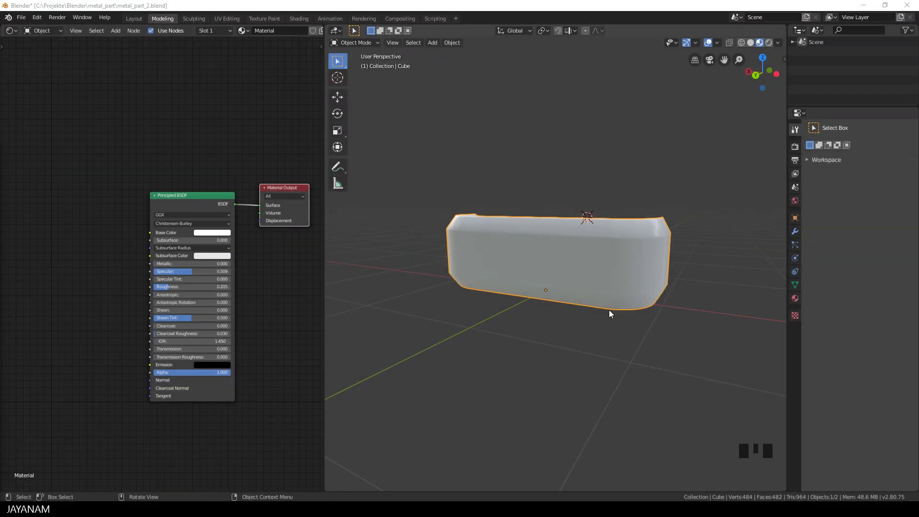
Step: Smart UV Project the cube in Edit Mode with angle limit 66 and island margin 0.03
middle_click_drag(572, 281, 589, 269)
left_click(589, 268)
key("Tab")
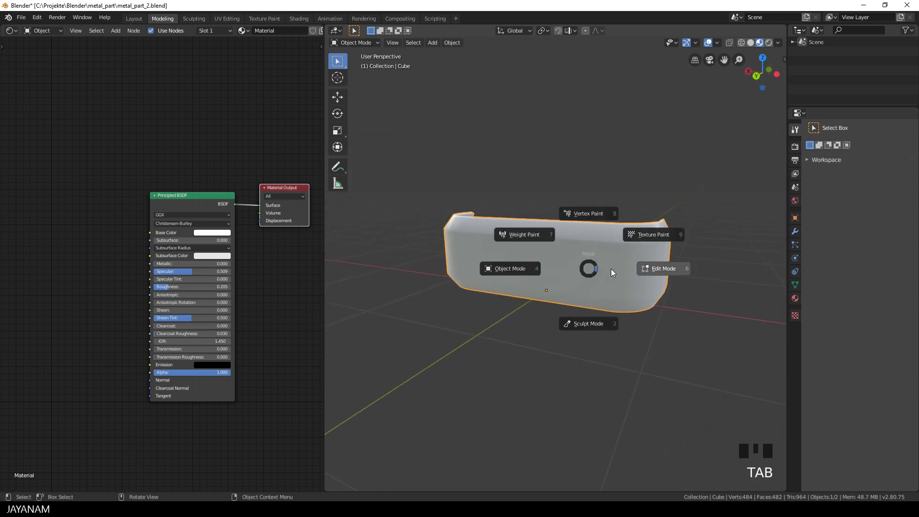
key("u")
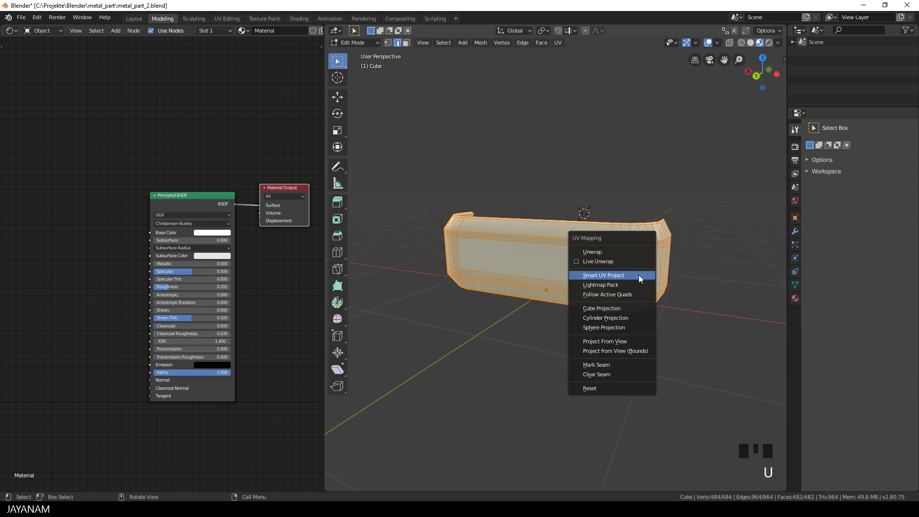
left_click(606, 273)
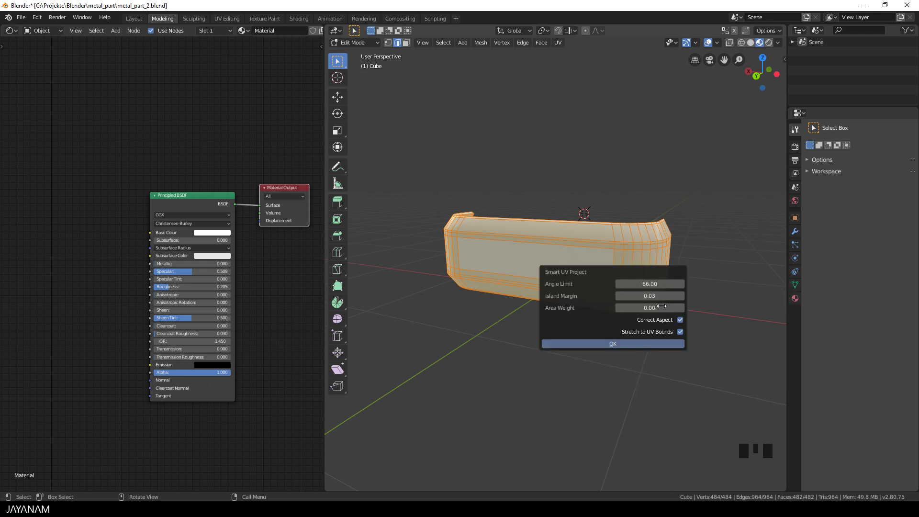
left_click(646, 343)
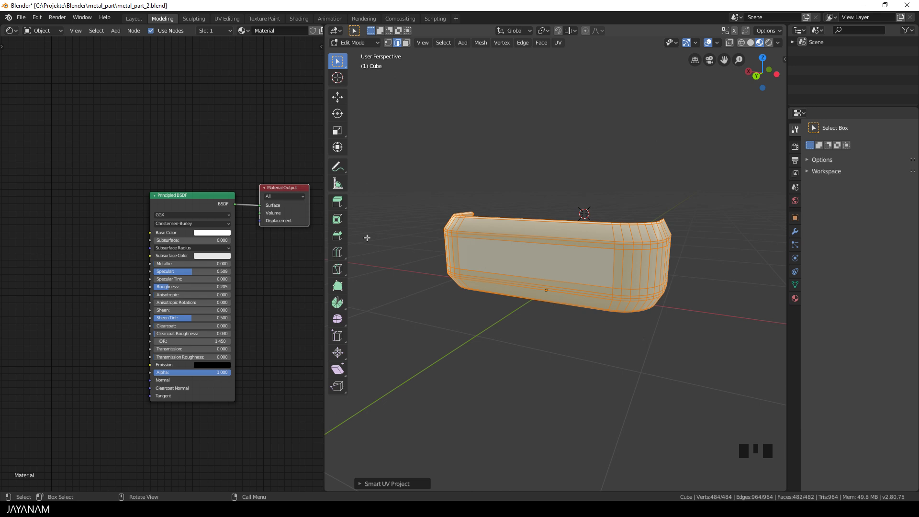
Step: Move the Principled BSDF node, darken its Base Color to near-black red (R 0.034), and return to Object Mode
left_click(188, 196)
left_click_drag(190, 196, 162, 262)
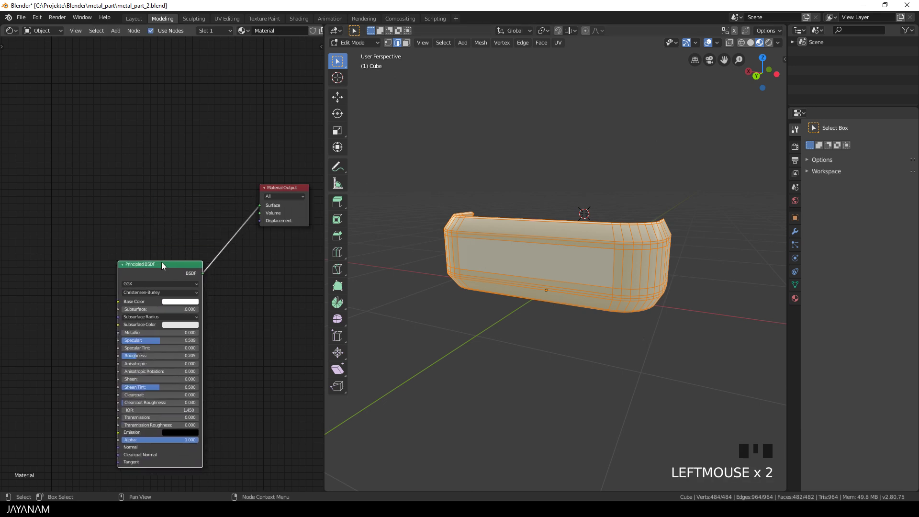
left_click(177, 305)
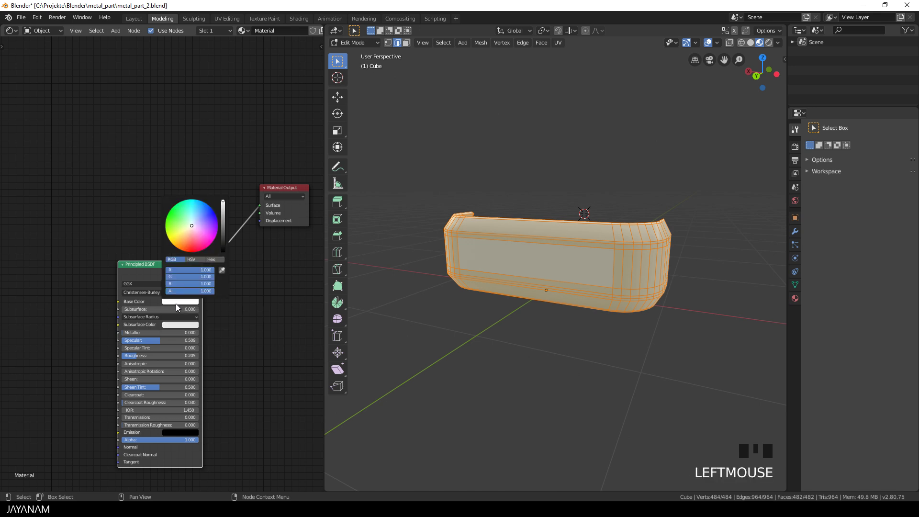
left_click_drag(210, 242, 192, 247)
scroll(193, 225, "down", 10, "ctrl")
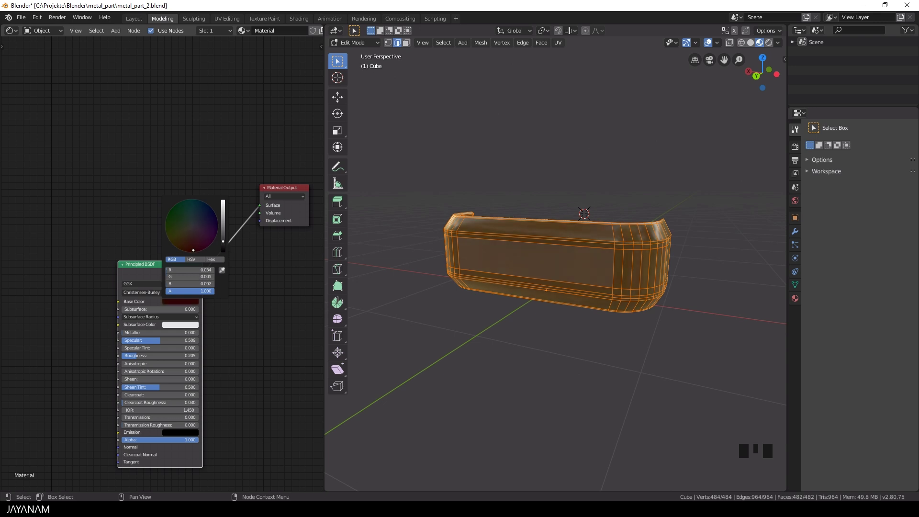
scroll(223, 246, "down", 2, "ctrl")
key("Tab")
middle_click_drag(623, 266, 461, 265)
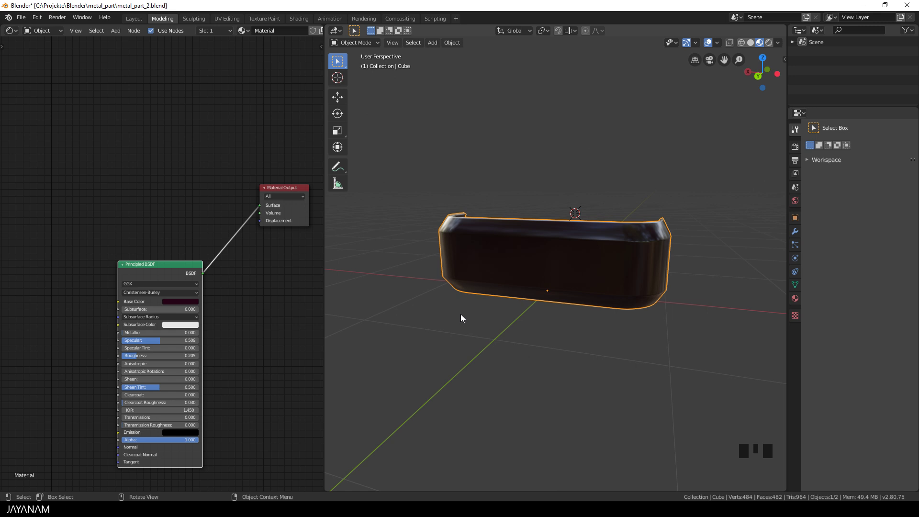
Step: Duplicate the Principled BSDF node and stack the two shader nodes vertically
left_click(164, 265)
key("shift+d")
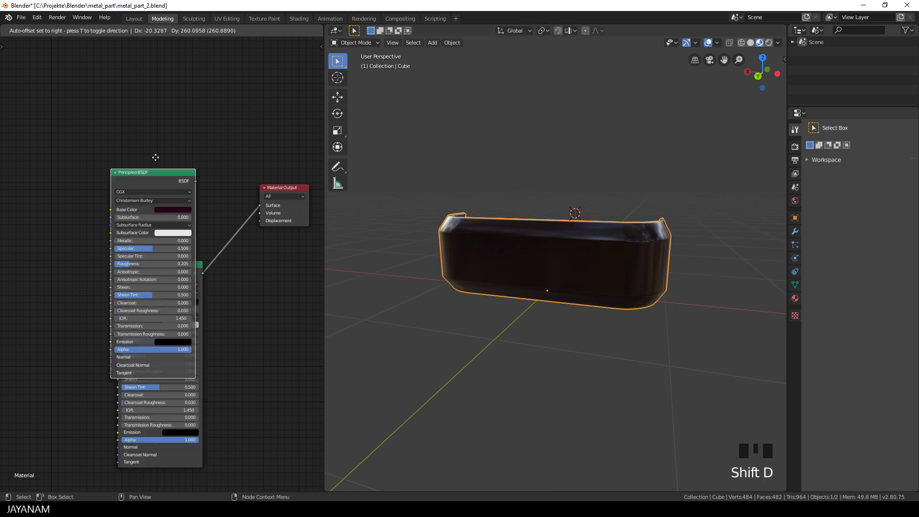
left_click_drag(156, 272, 146, 330)
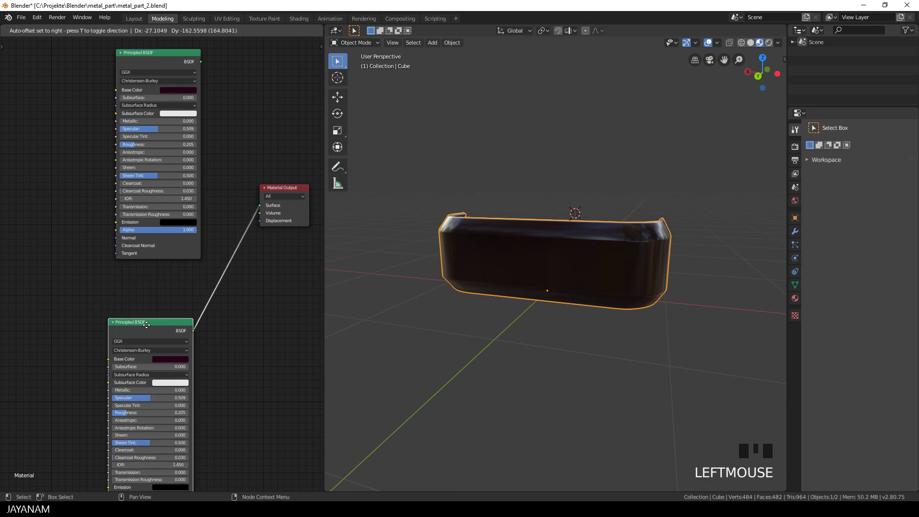
left_click_drag(162, 51, 158, 87)
Step: Set the copied shader's Base Color to pure white (RGB 1.000) and move the Material Output node
left_click(182, 126)
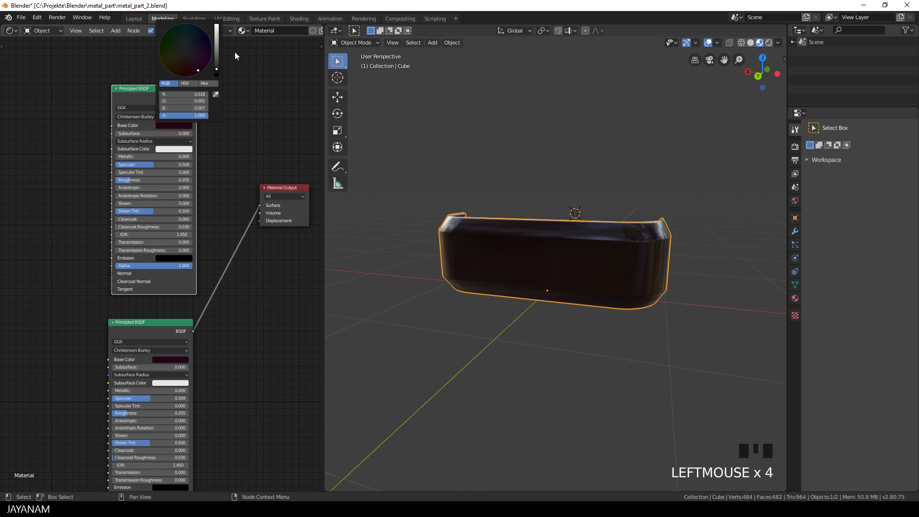
left_click_drag(218, 72, 217, 25)
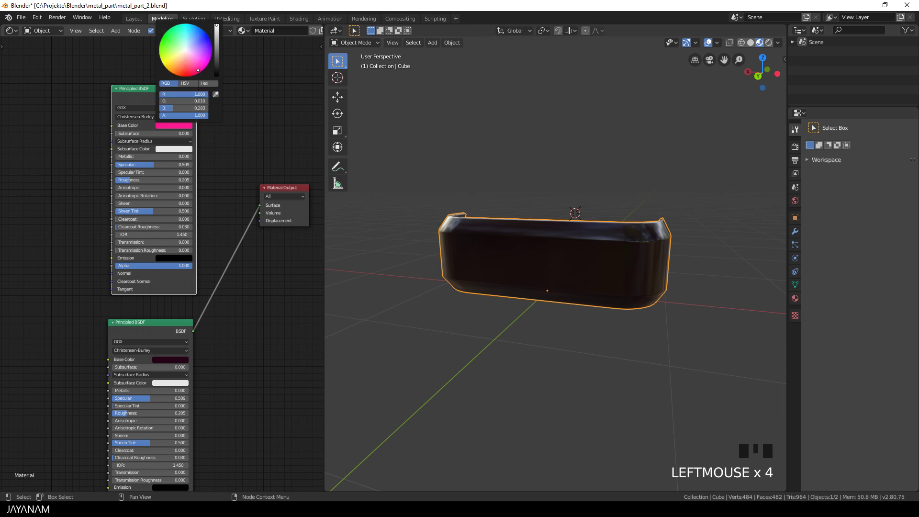
left_click(185, 100)
type("1")
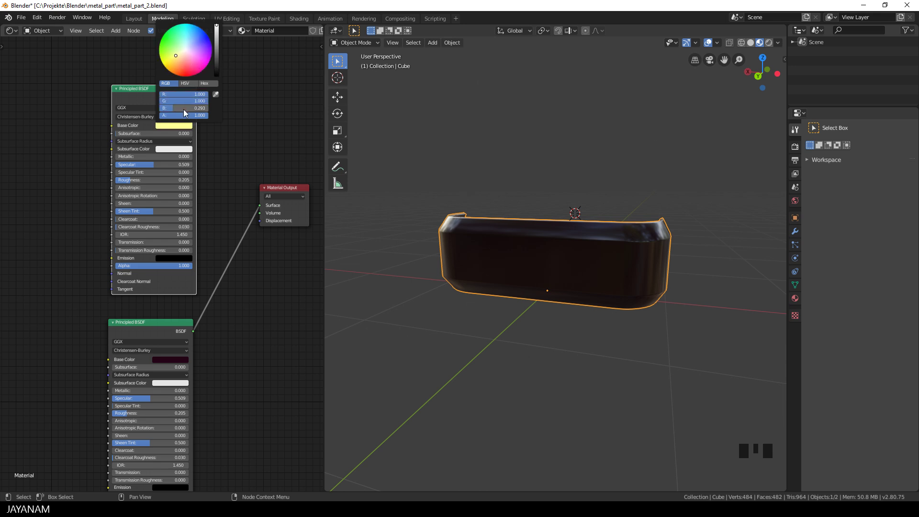
left_click(182, 108)
type("1")
key("Return")
left_click_drag(282, 188, 304, 268)
key("shift+a")
Step: Add a Mix Shader node found by searching 'mix' and connect the shaders into it
left_click(254, 187)
type("mix")
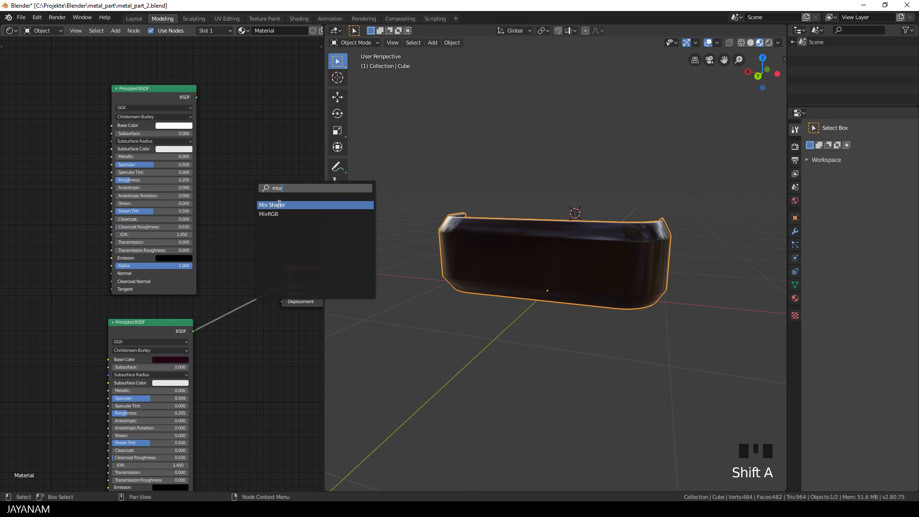
left_click(279, 204)
left_click(234, 180)
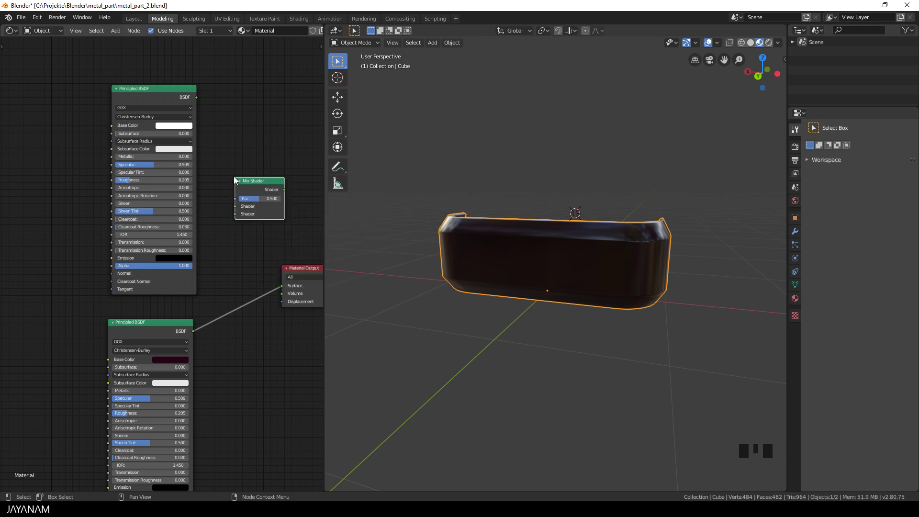
left_click_drag(161, 88, 235, 214)
left_click_drag(194, 331, 282, 286)
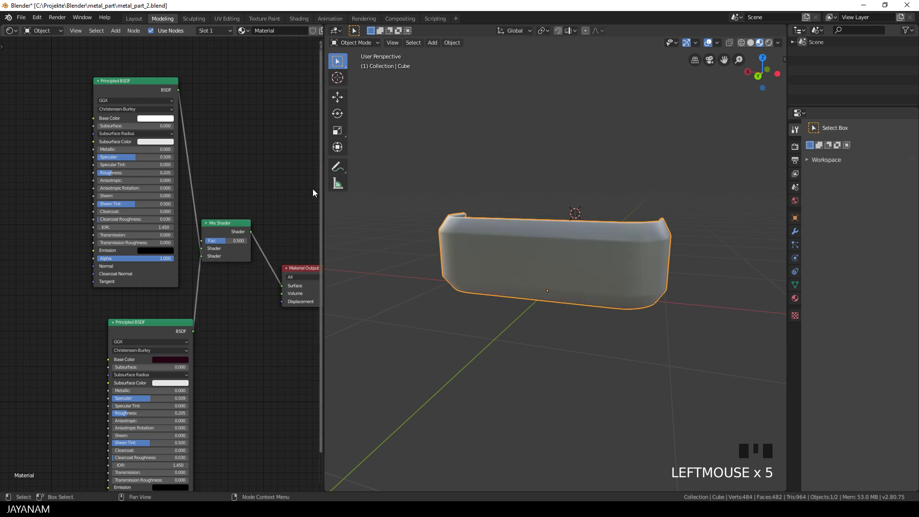
Step: Rearrange the two Principled BSDF nodes and the Mix Shader into a tidy layout
mouse_move(562, 284)
middle_mouse_down()
mouse_move(605, 279)
mouse_move(558, 283)
middle_mouse_up()
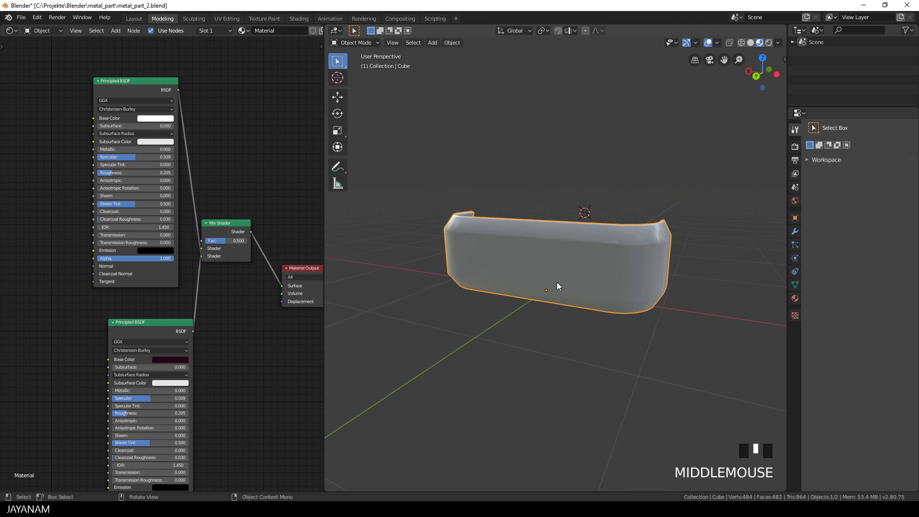
left_click_drag(134, 91, 129, 95)
left_click_drag(228, 223, 257, 212)
left_click_drag(128, 84, 146, 90)
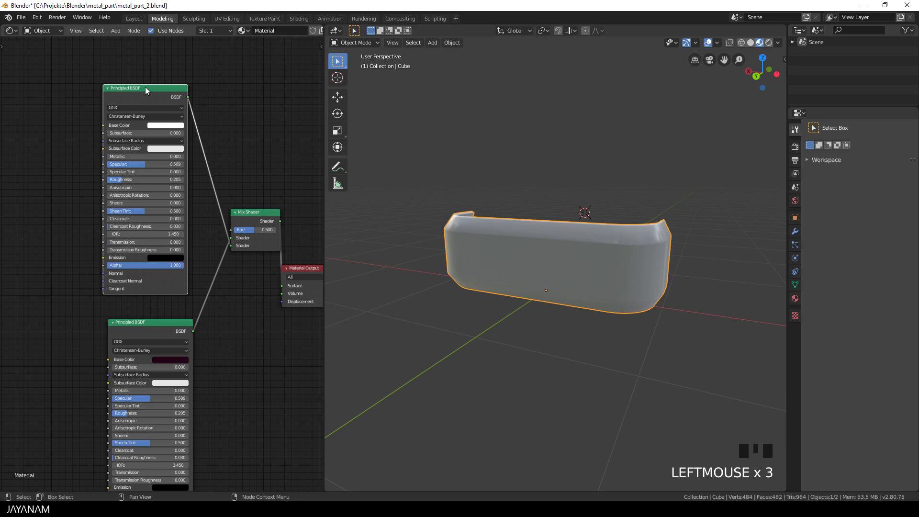
Step: Switch the box to Texture Paint mode and add a Base Color texture slot
left_click(368, 43)
left_click(362, 107)
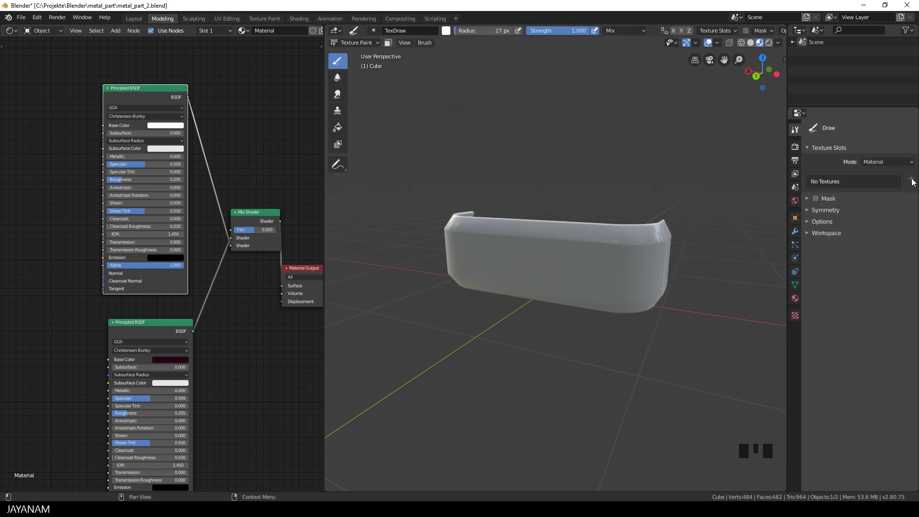
left_click(796, 129)
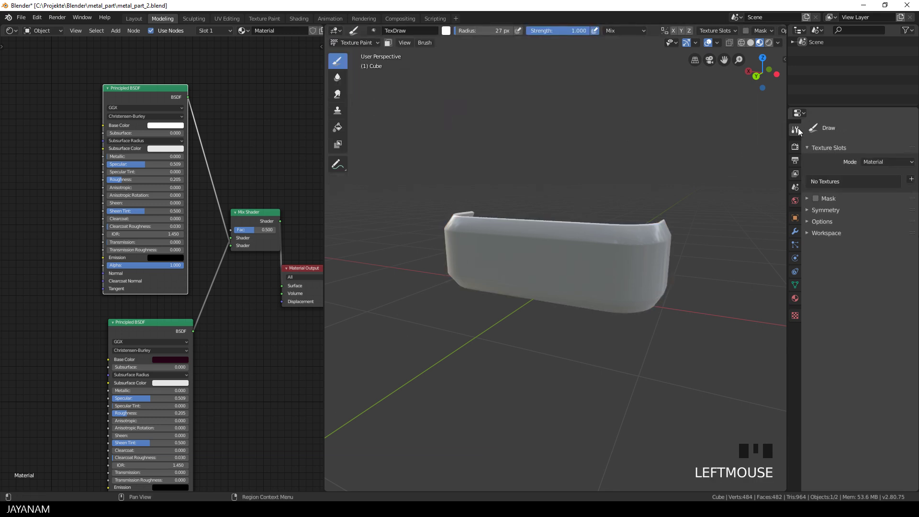
left_click(910, 179)
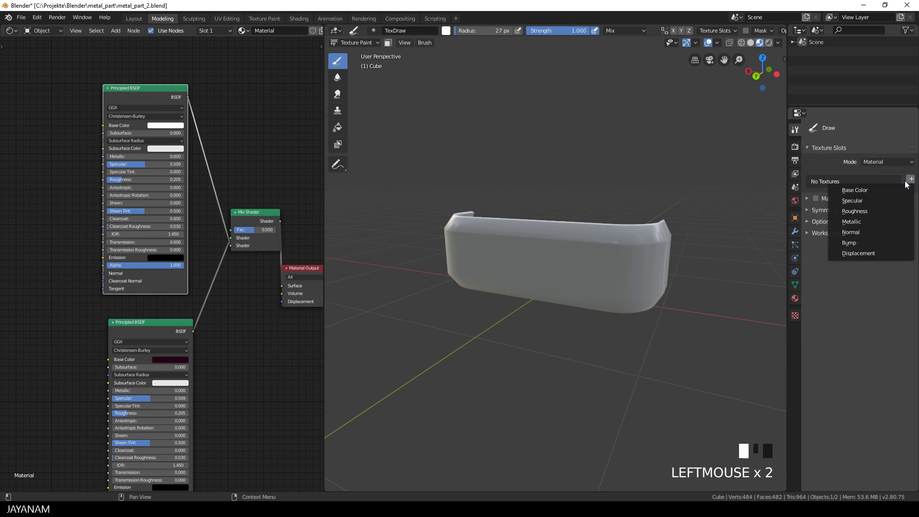
left_click(886, 188)
Step: Name the new texture BaseColor, size it 2048 × 2048, and lower the fill alpha to 0.150
left_click(884, 182)
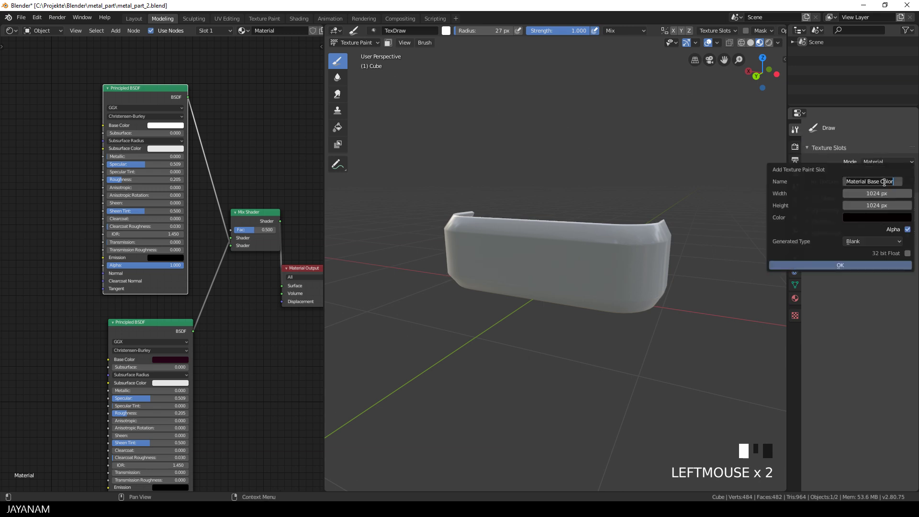
type("BaseColor")
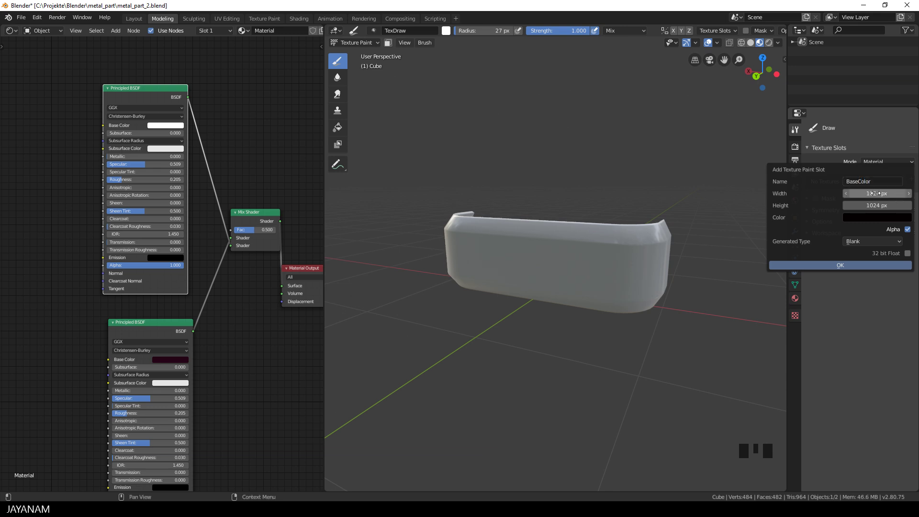
left_click(881, 193)
type("2048")
key("Return")
left_click(877, 204)
type("*2")
key("Return")
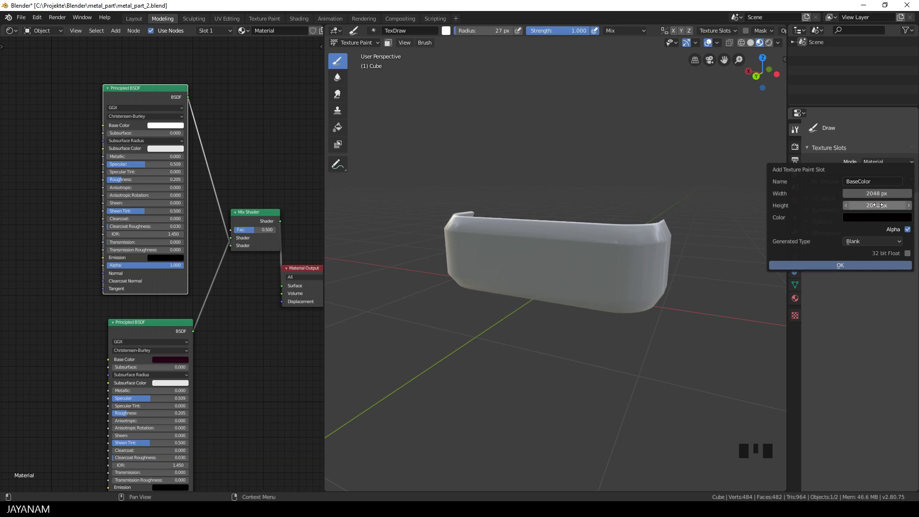
left_click(874, 217)
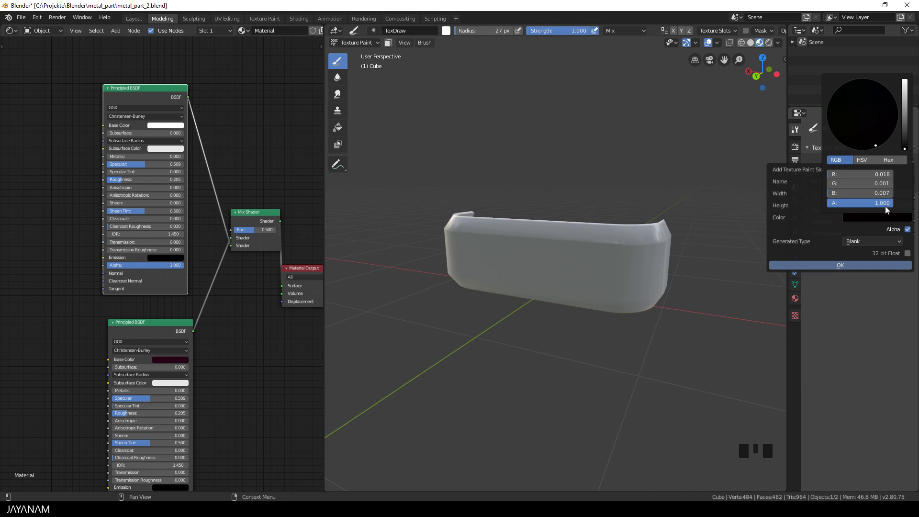
left_click_drag(885, 205, 833, 174)
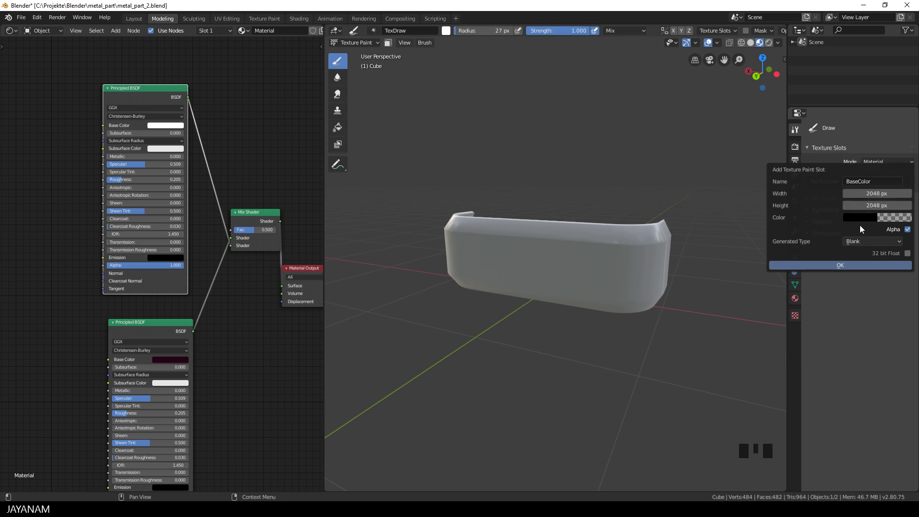
Step: Create the BaseColor.001 texture and reroute its Color to the upper Principled BSDF's Base Color
left_click(848, 265)
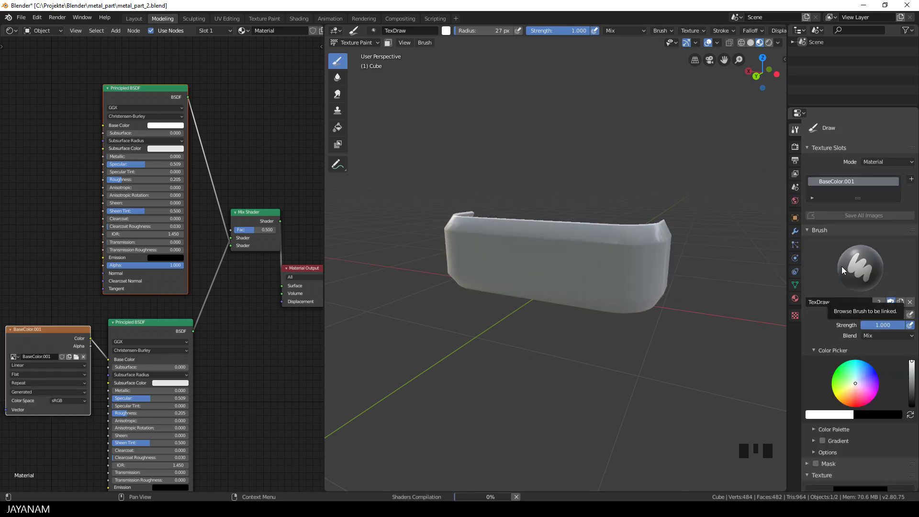
left_click_drag(71, 337, 46, 251)
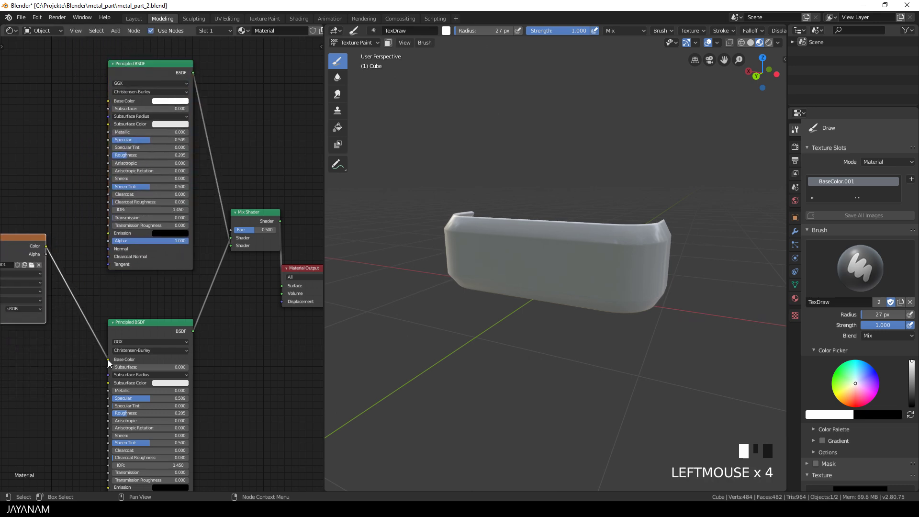
mouse_move(107, 359)
left_mouse_down()
mouse_move(84, 111)
mouse_move(109, 101)
left_mouse_up()
mouse_move(22, 238)
left_mouse_down()
mouse_move(52, 106)
mouse_move(231, 230)
left_mouse_up()
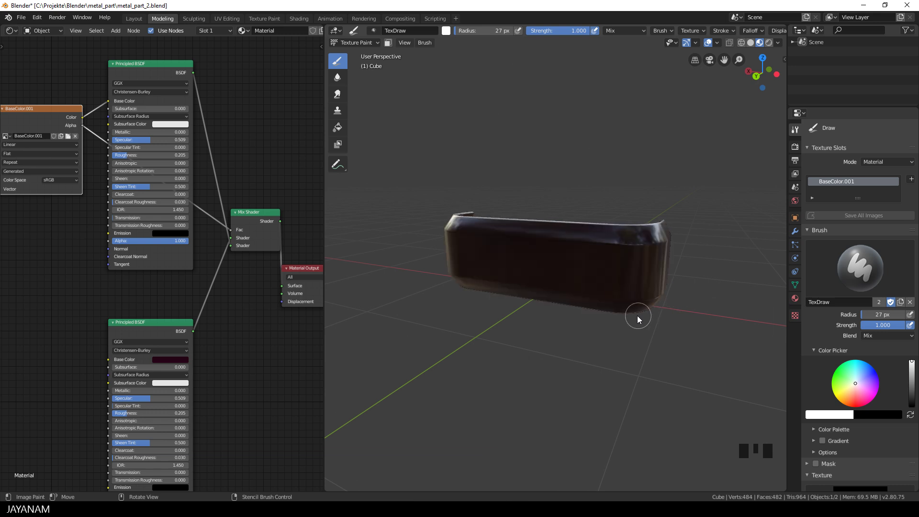
Step: In orthographic back view, make BaseColor.001 the paint image and paint a white blob on the back face
middle_click_drag(636, 315, 669, 301)
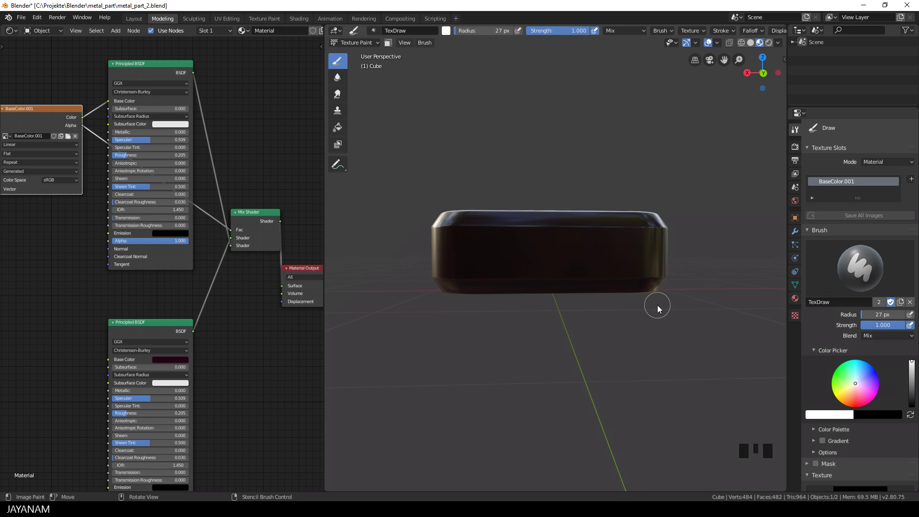
middle_click_drag(657, 305, 653, 309, "alt")
key("KP_5")
scroll(654, 309, "up", 2)
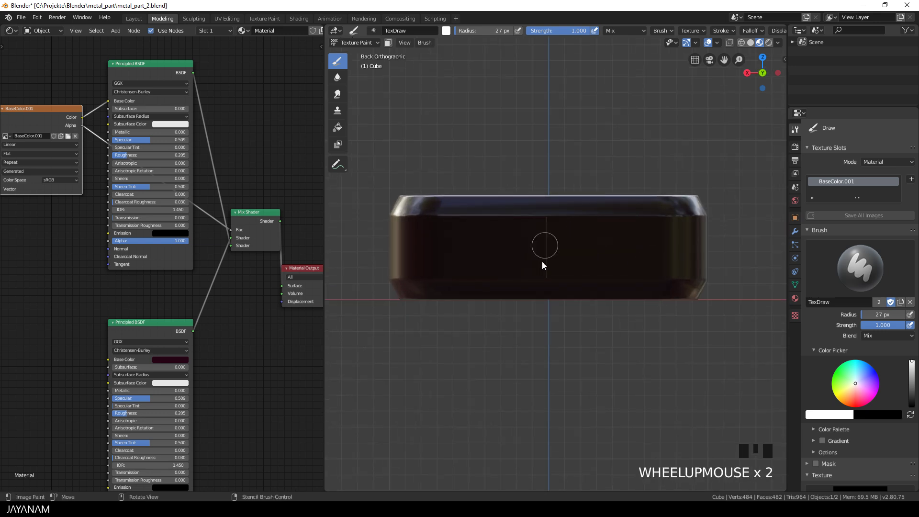
left_click(601, 269)
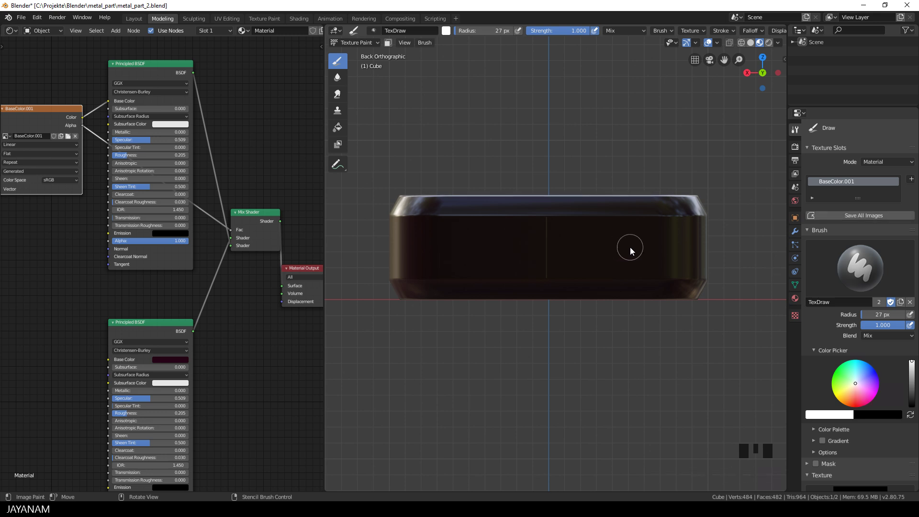
left_click(850, 183)
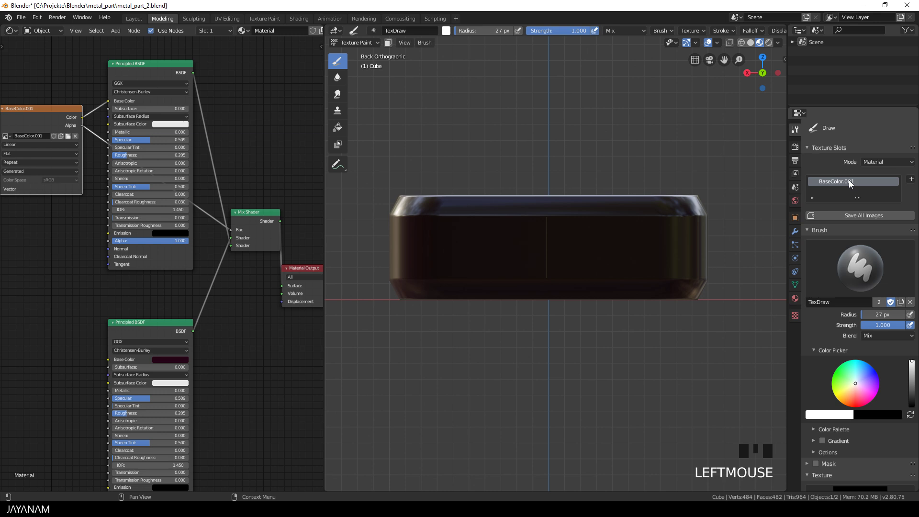
left_click_drag(607, 250, 621, 248)
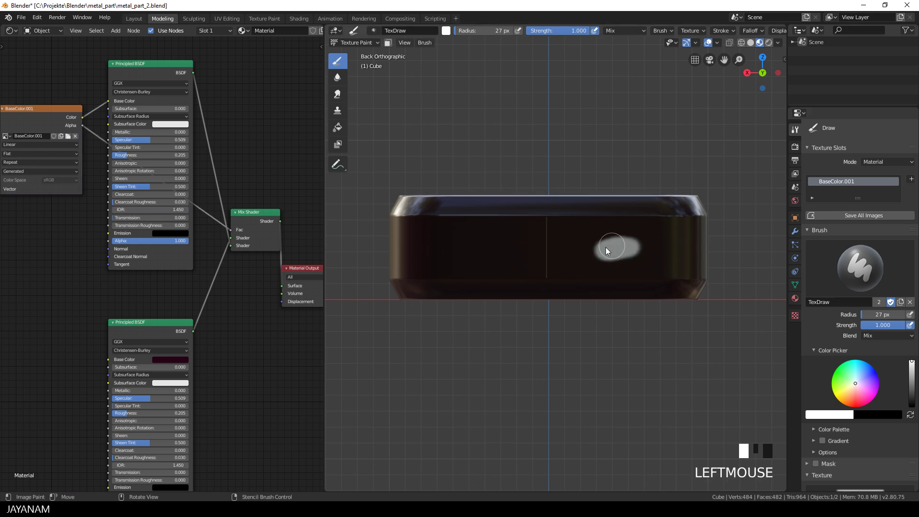
left_click(621, 247)
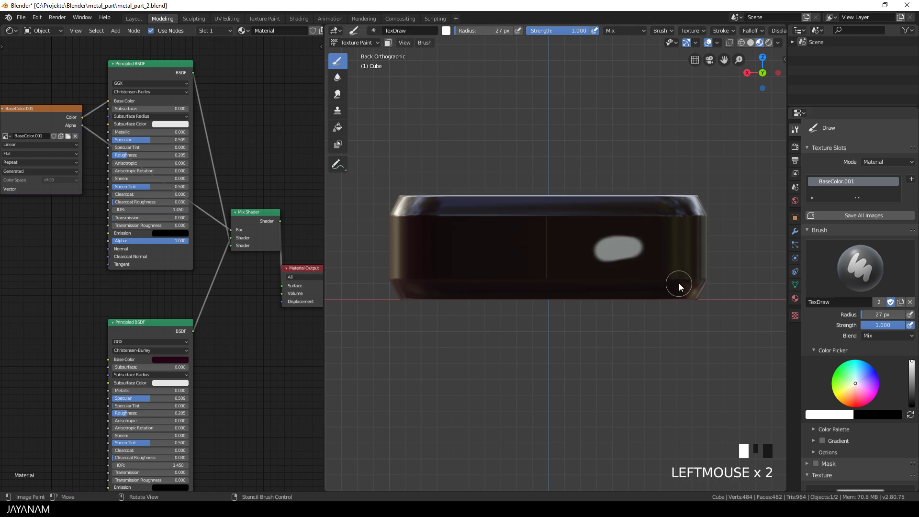
middle_click_drag(679, 285, 649, 283)
Step: Extend the white blob, then make the lower shader fully metallic with a grey Base Color
scroll(650, 286, "up", 2)
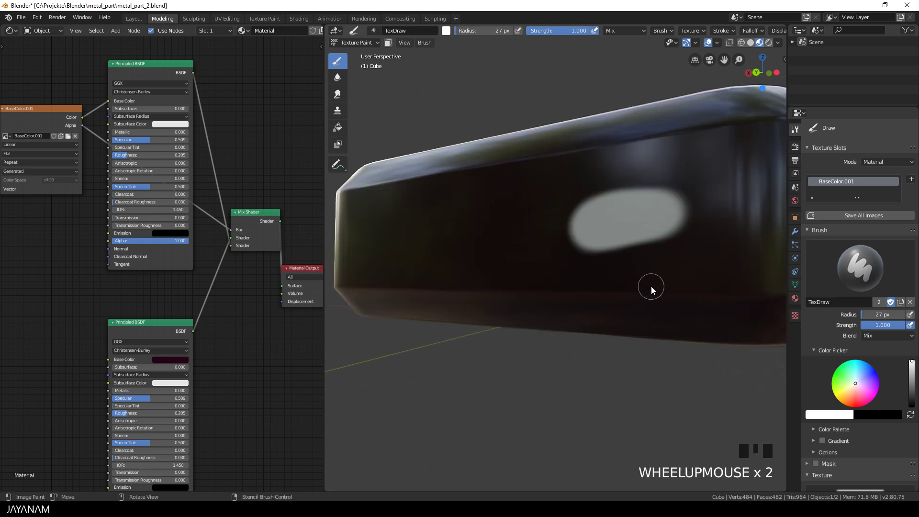
left_click_drag(599, 241, 651, 225)
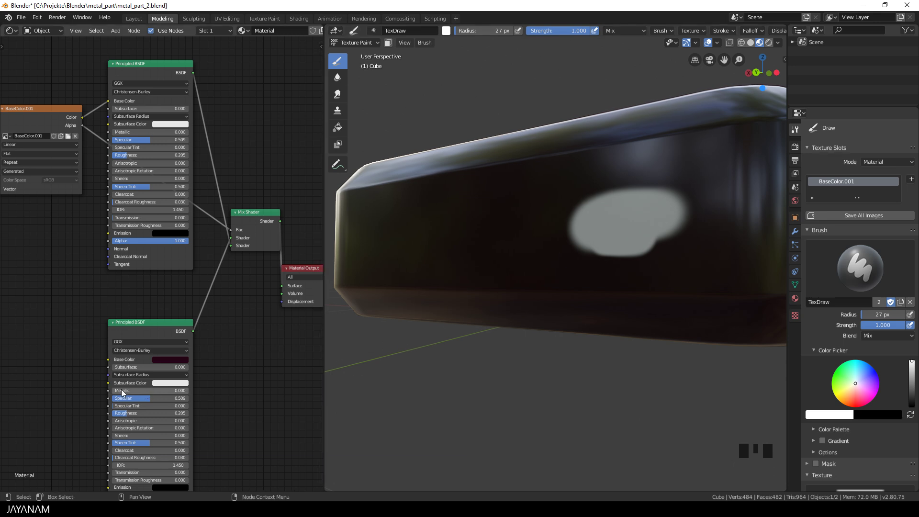
left_click_drag(116, 391, 189, 392)
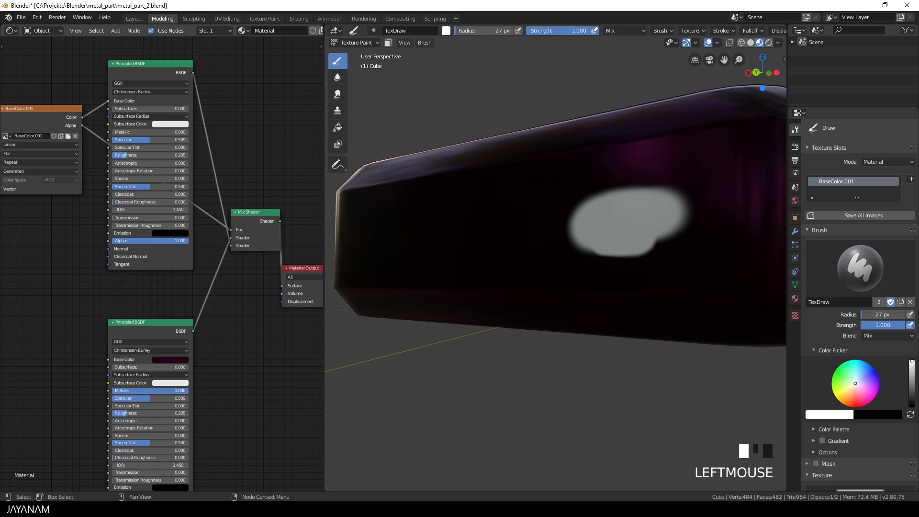
left_click(176, 360)
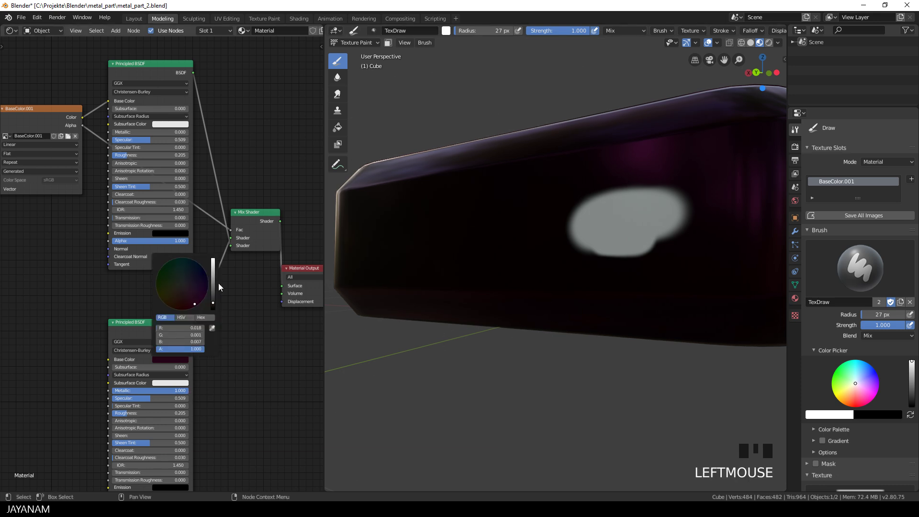
left_click_drag(213, 301, 213, 259)
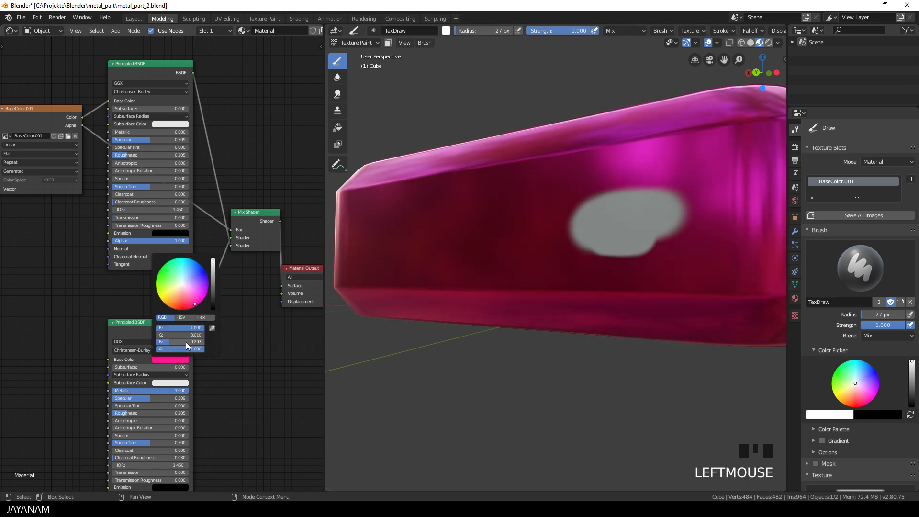
left_click_drag(184, 335, 203, 341)
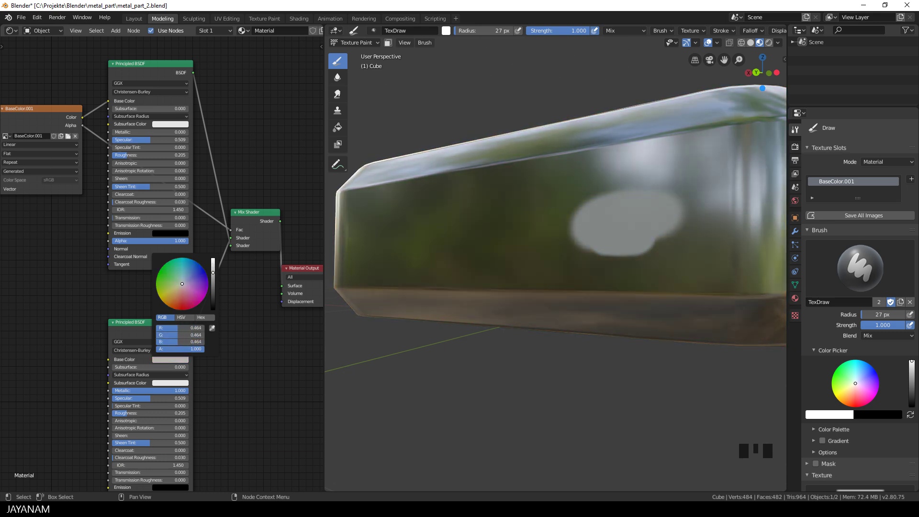
mouse_move(491, 315)
middle_mouse_down()
mouse_move(641, 287)
mouse_move(610, 296)
middle_mouse_up()
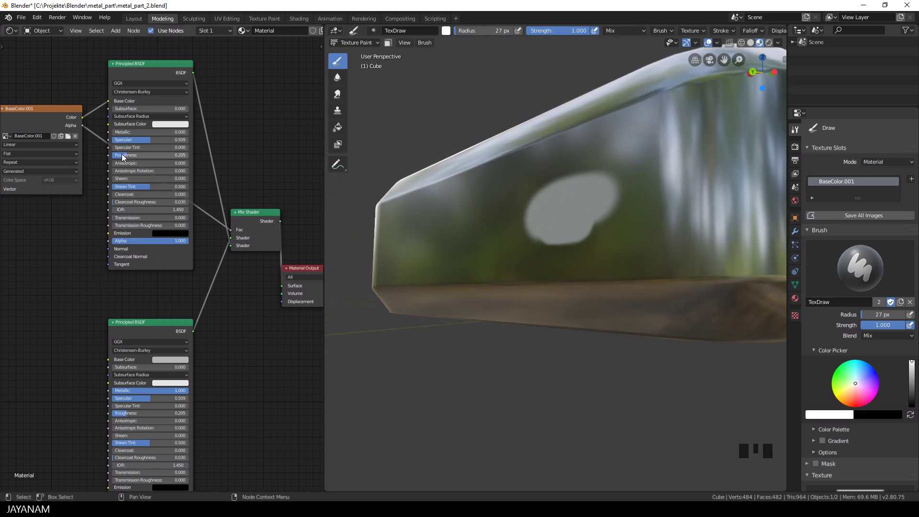
Step: Set the upper shader's Roughness to 1.000 and the lower shader's to 0.136, ending in orthographic back view
left_click_drag(128, 155, 188, 155)
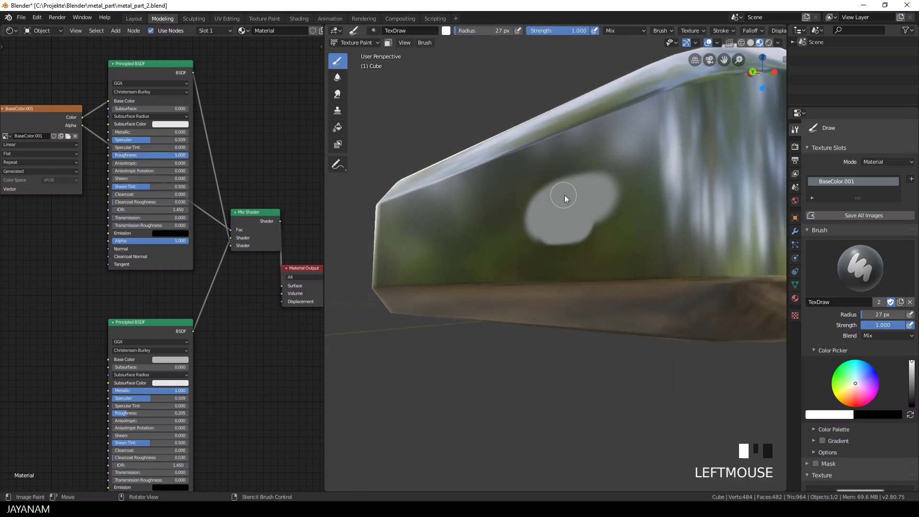
mouse_move(568, 198)
middle_mouse_down()
mouse_move(592, 177)
mouse_move(584, 185)
mouse_move(666, 187)
mouse_move(659, 201)
mouse_move(630, 211)
middle_mouse_up()
left_click(628, 203)
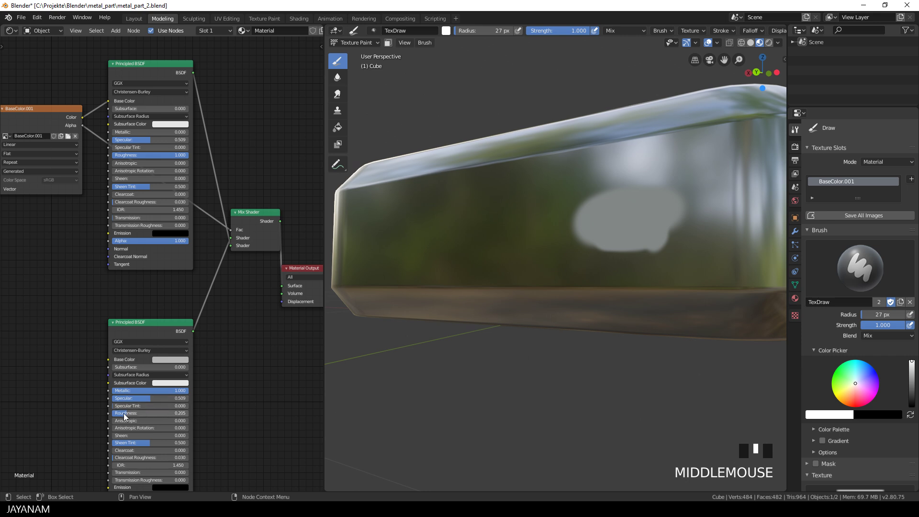
mouse_move(125, 416)
left_mouse_down()
mouse_move(117, 415)
mouse_move(130, 415)
left_mouse_up()
middle_click_drag(637, 296, 626, 304)
left_click_drag(144, 414, 120, 416)
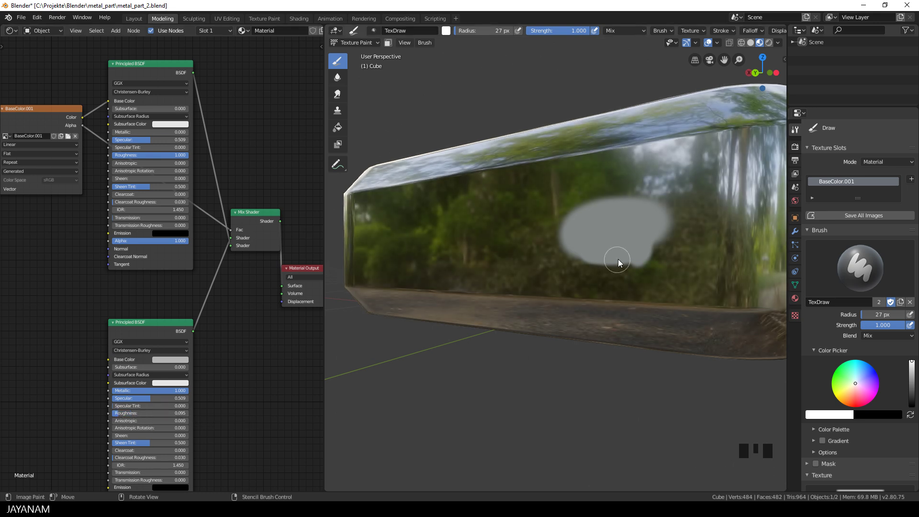
mouse_move(622, 257)
middle_mouse_down()
mouse_move(656, 234)
mouse_move(624, 251)
middle_mouse_up()
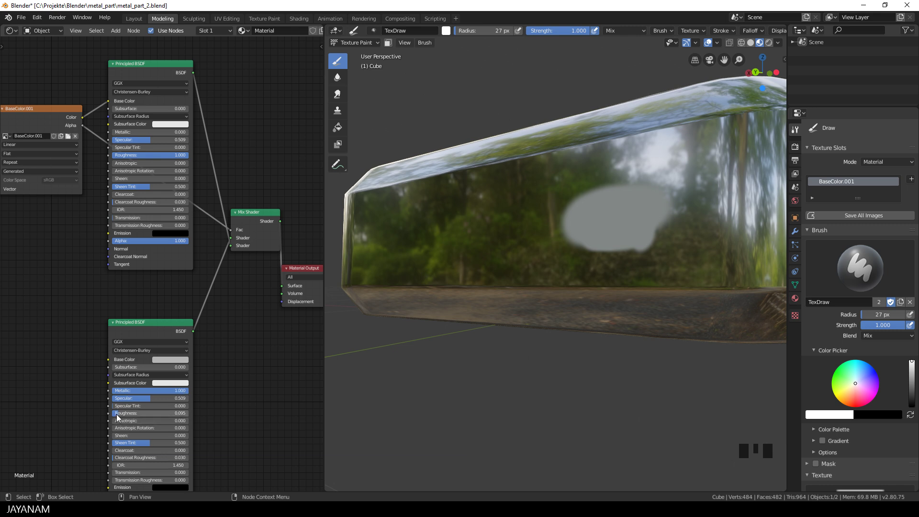
left_click_drag(117, 417, 121, 417)
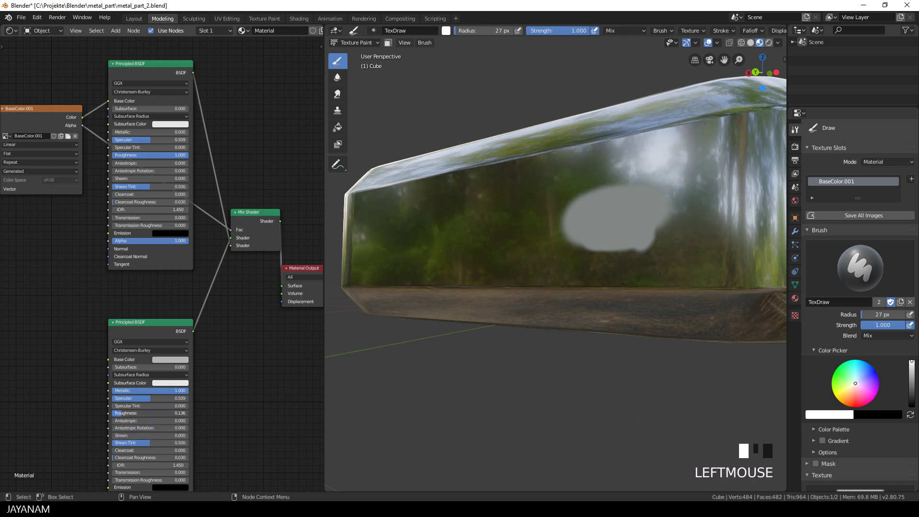
scroll(567, 329, "down", 3)
middle_click_drag(567, 329, 601, 330)
key("KP_5")
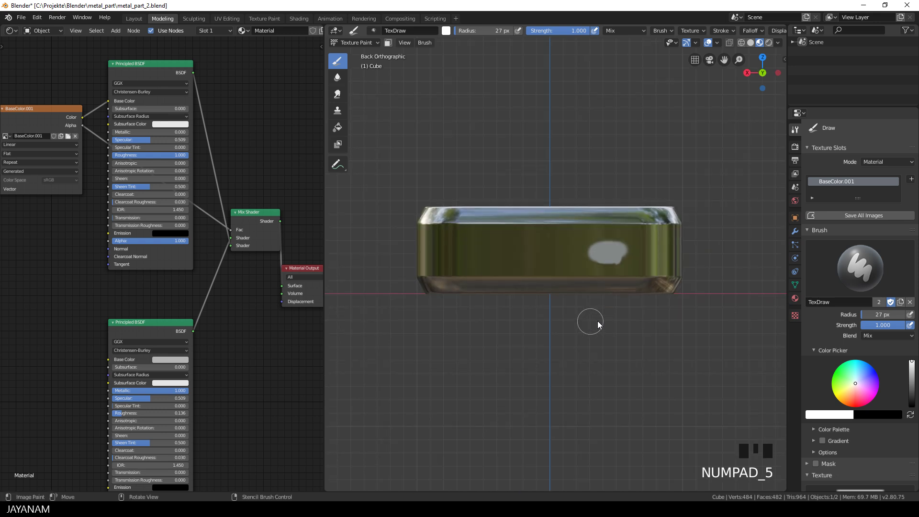
Step: Set the brush blend mode to Erase Alpha and erase the white blob from the back face
left_click(903, 336)
left_click(880, 471)
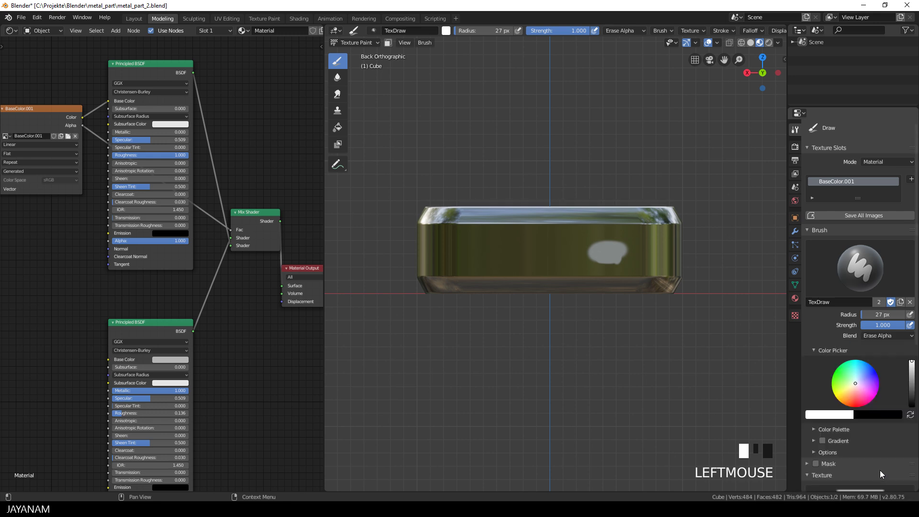
mouse_move(594, 256)
left_mouse_down()
mouse_move(629, 253)
mouse_move(597, 264)
left_mouse_up()
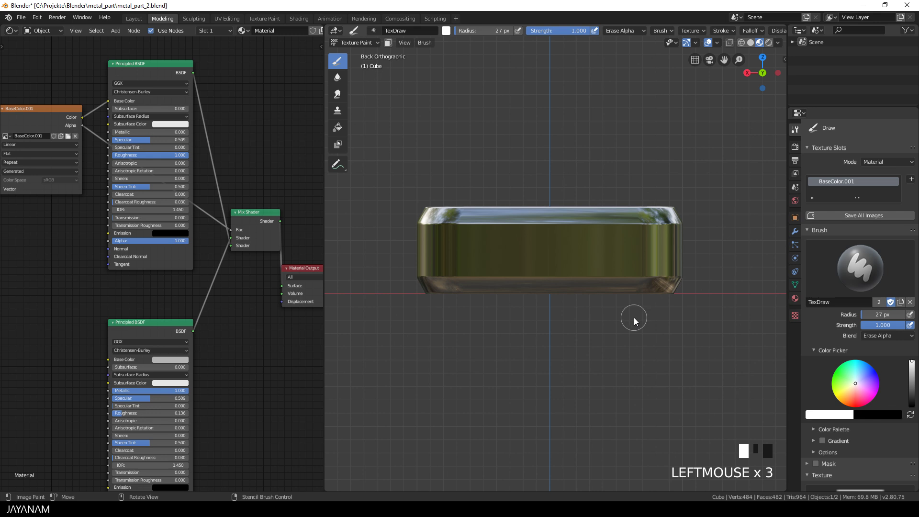
scroll(634, 317, "up", 2)
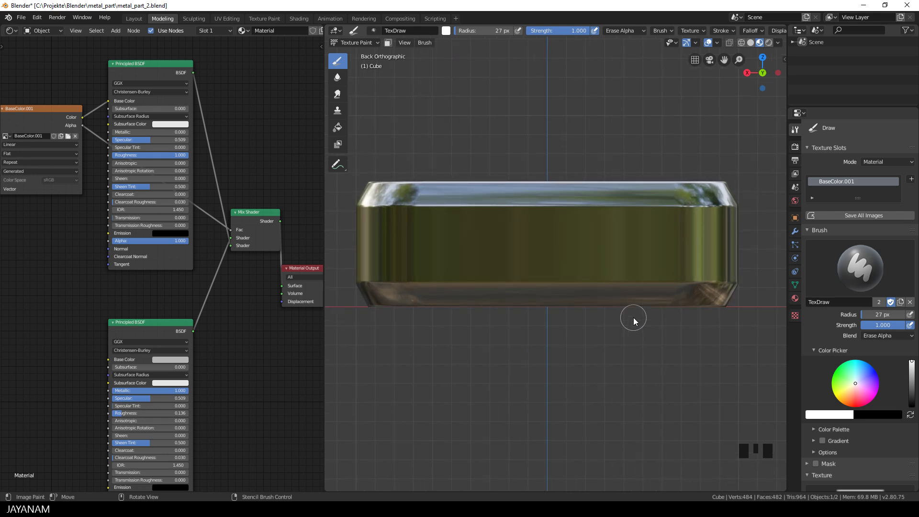
Step: Create a new brush texture named TxStencil with Stencil mapping
scroll(900, 431, "down", 6)
left_click(878, 430)
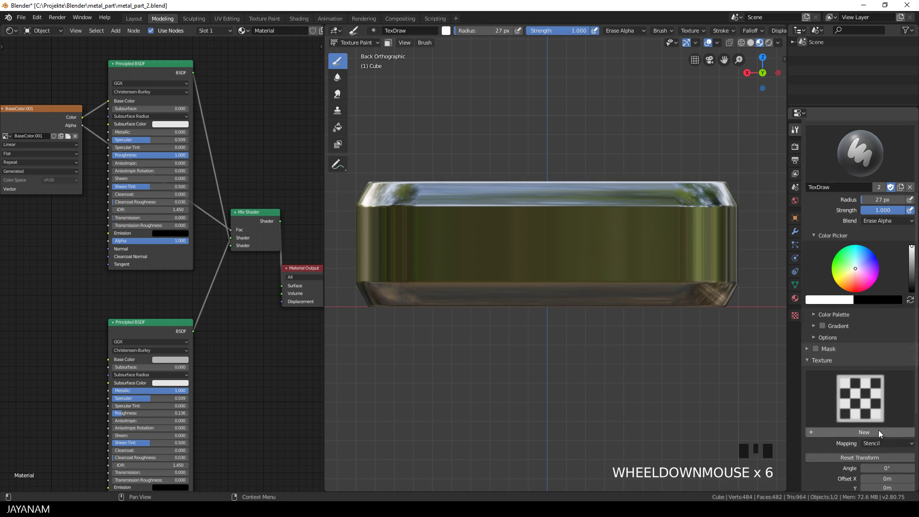
left_click(847, 431)
type("TxStencil")
key("Return")
left_click(891, 443)
left_click(881, 441)
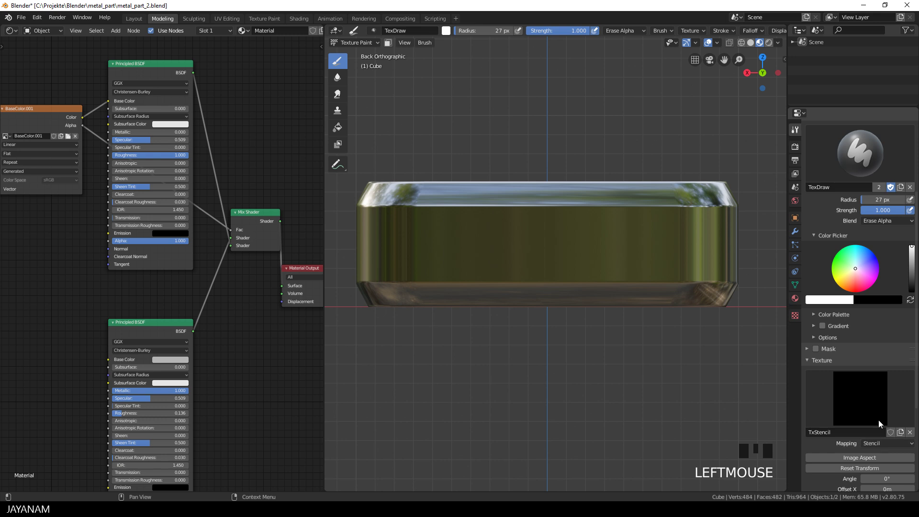
Step: Load Jayanam.psd as the TxStencil texture's image
left_click(795, 315)
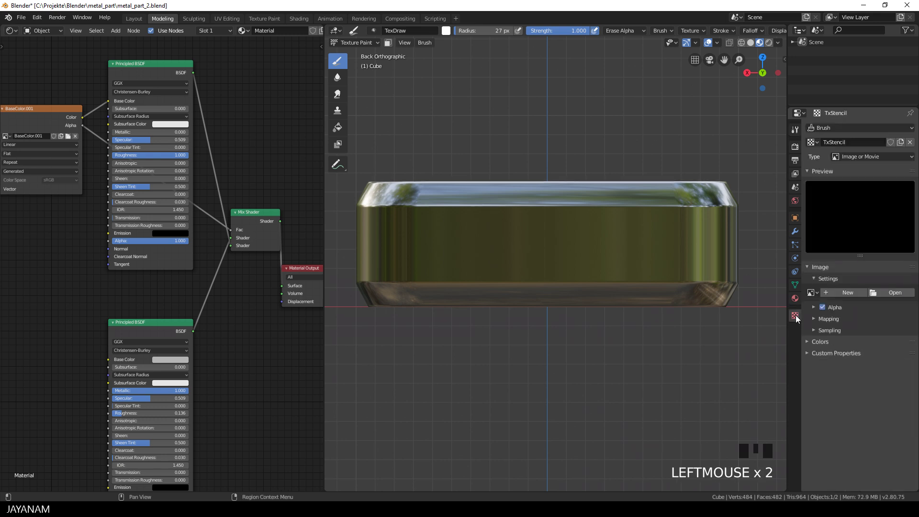
left_click(885, 292)
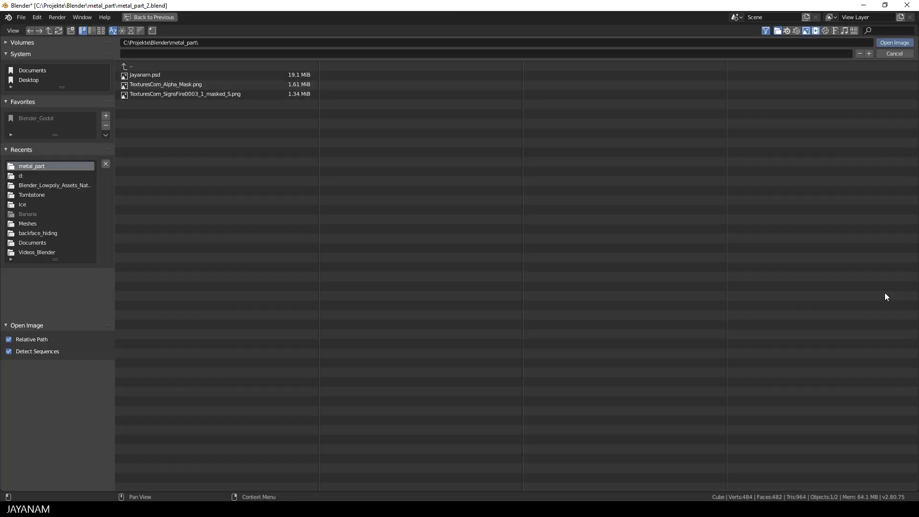
left_click(142, 75)
double_click(142, 74)
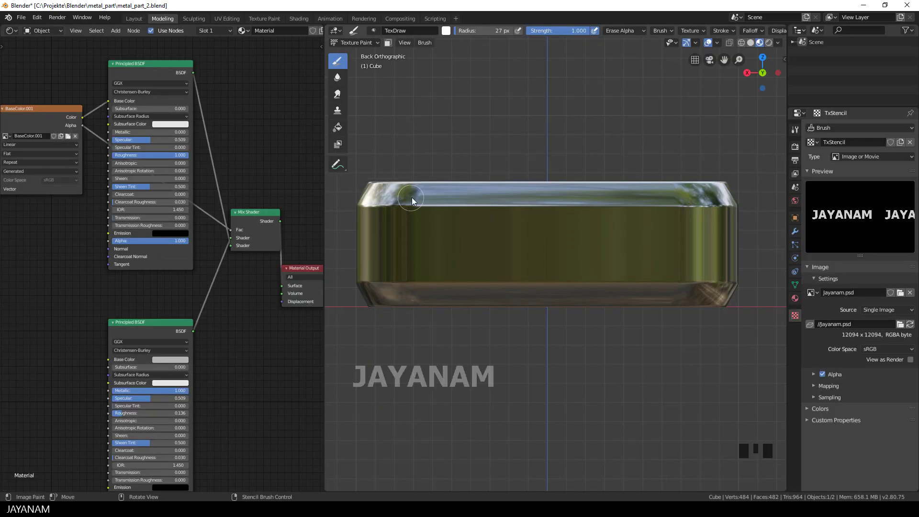
Step: Move and enlarge the JAYANAM stencil over the front face, and set brush blend to Mix
right_click_drag(429, 365, 557, 251)
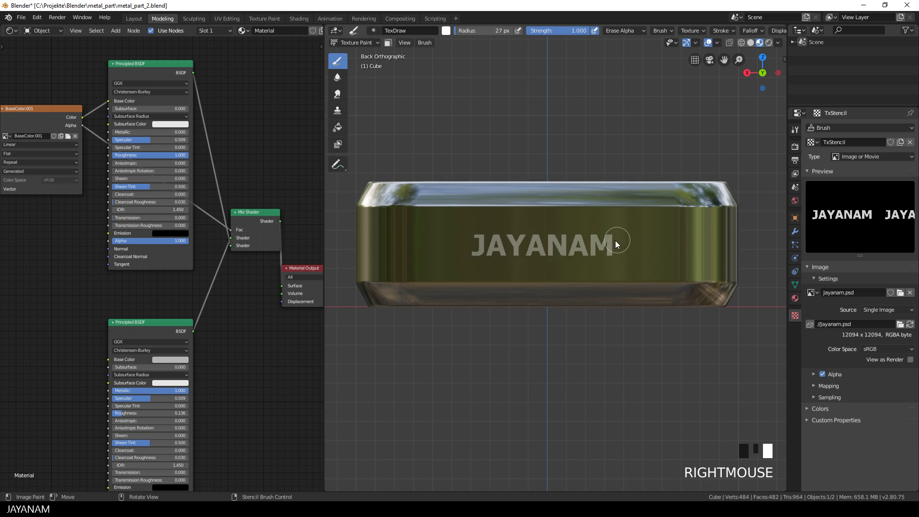
mouse_move(611, 243)
right_mouse_down("shift")
mouse_move(651, 219)
mouse_move(635, 243)
mouse_move(614, 246)
right_mouse_up("shift")
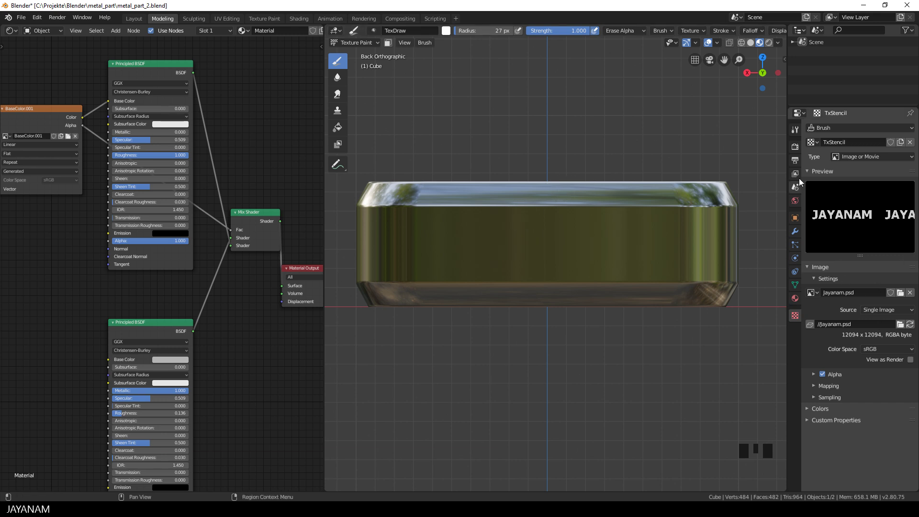
left_click(794, 128)
left_click(879, 334)
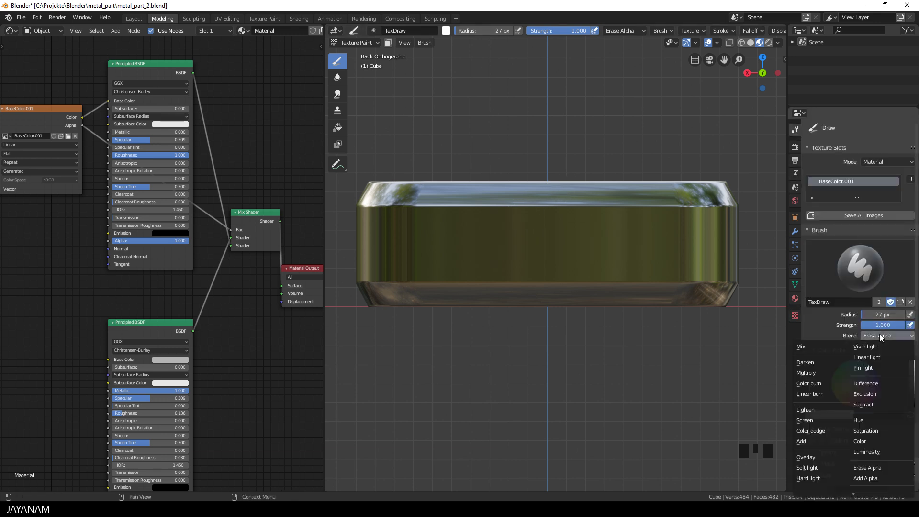
left_click(810, 346)
Step: Paint the JAYANAM letters in white across the front face through the stencil
mouse_move(450, 258)
left_mouse_down()
mouse_move(497, 247)
mouse_move(490, 262)
mouse_move(576, 234)
mouse_move(573, 257)
mouse_move(646, 254)
left_mouse_up()
scroll(656, 268, "down", 2)
middle_click_drag(656, 267, 624, 280)
scroll(622, 282, "up", 2)
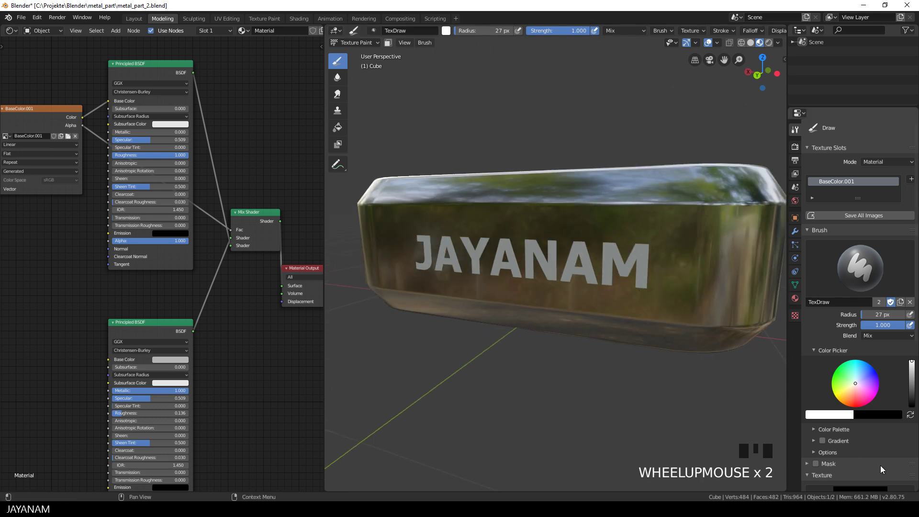
Step: Remove the TxStencil texture from the brush's Texture panel
scroll(895, 471, "down", 3)
scroll(906, 459, "down", 2)
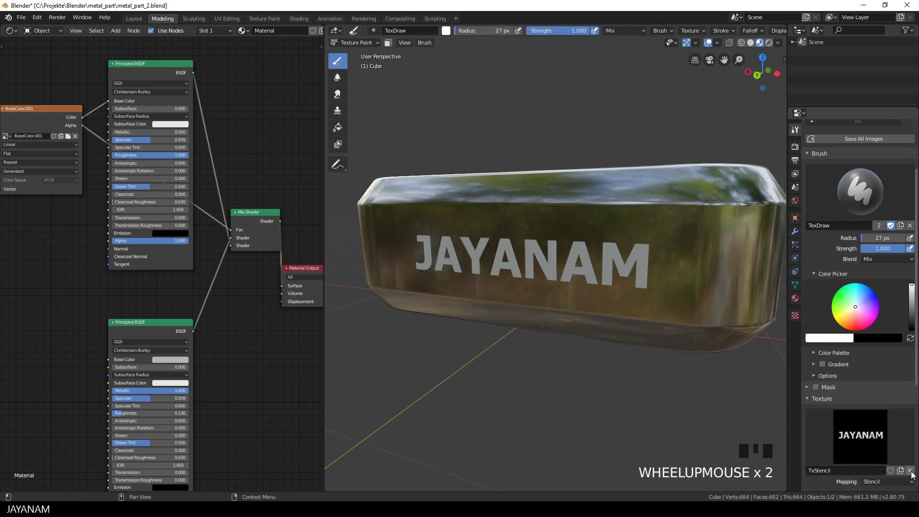
left_click(910, 471)
middle_click_drag(597, 358, 530, 307)
Step: Lower the upper Principled BSDF shader's Specular to 0
scroll(528, 309, "up", 2)
scroll(530, 309, "down", 3)
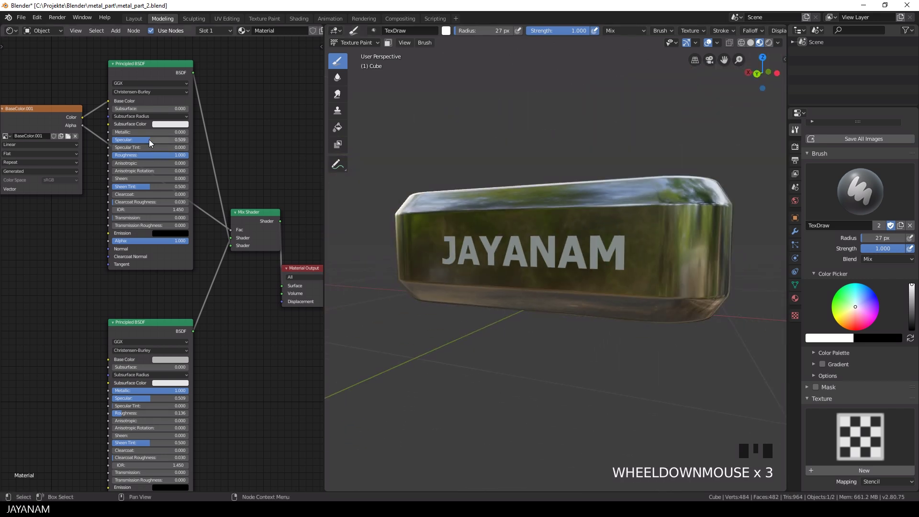
left_click_drag(144, 139, 114, 139)
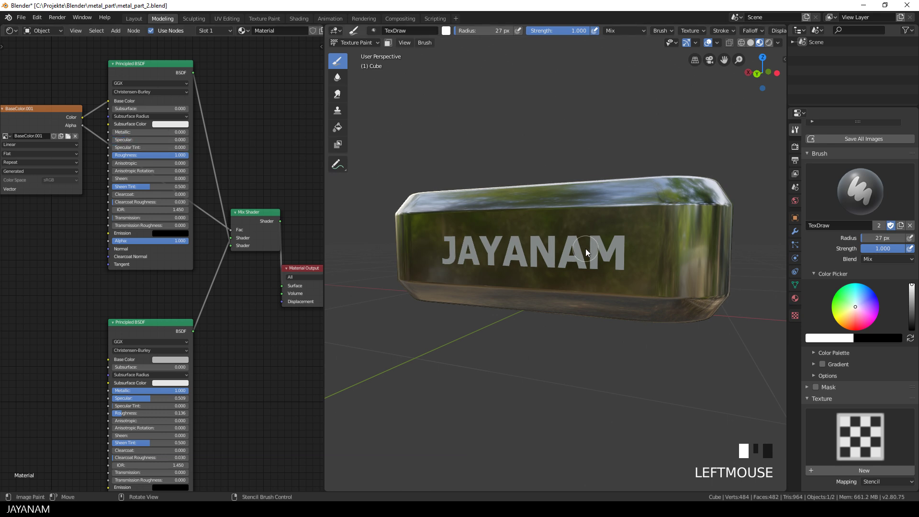
middle_click_drag(538, 249, 624, 241)
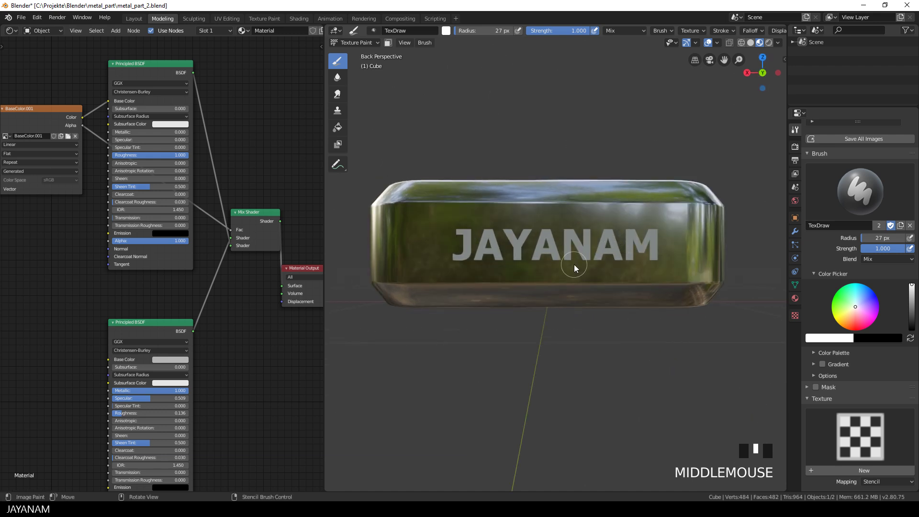
Step: Create a new brush texture named TxSign
key("KP_5")
scroll(881, 397, "down", 2)
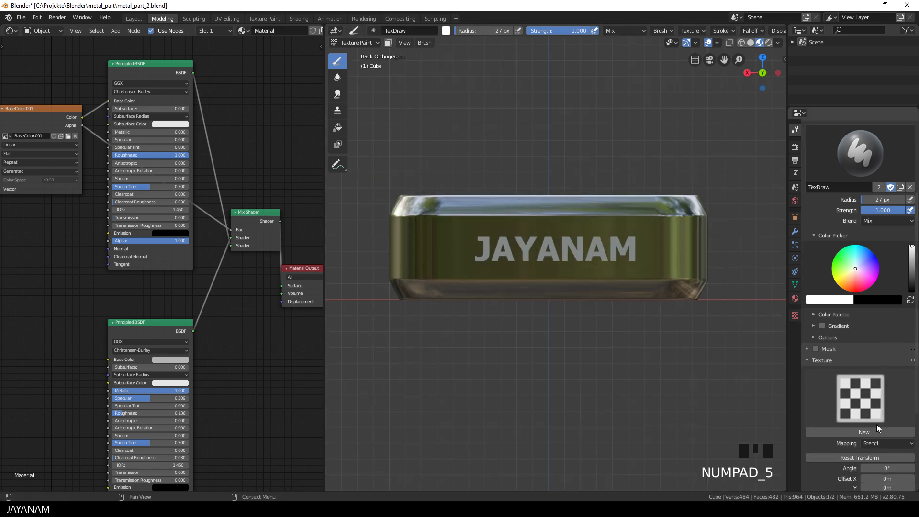
scroll(866, 401, "down", 1)
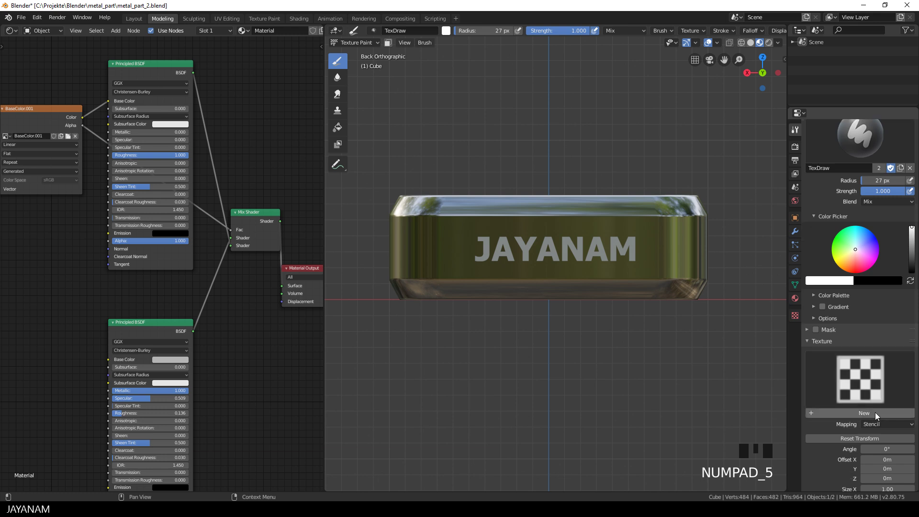
left_click(875, 412)
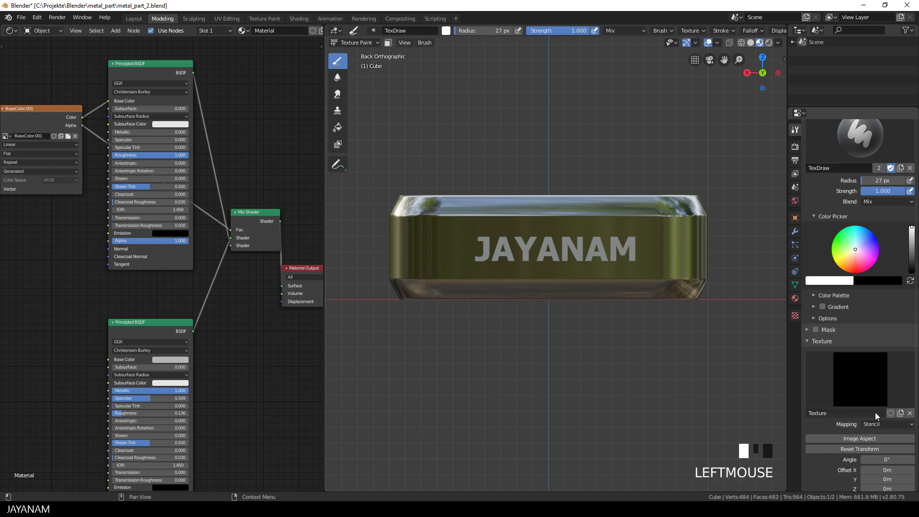
double_click(834, 413)
type("TxSign")
key("Return")
Step: Load TexturesCom_SignsFire0003_1_masked_S.png as the TxSign texture image
left_click(796, 315)
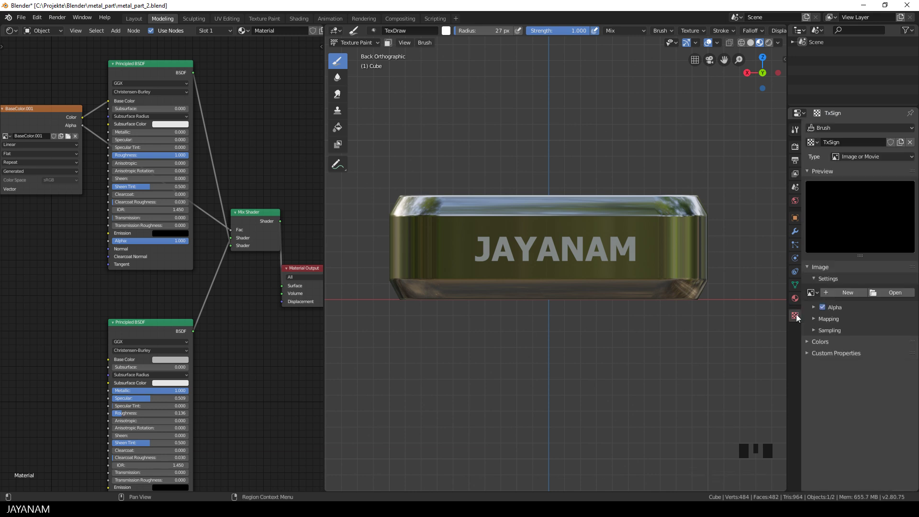
left_click(899, 293)
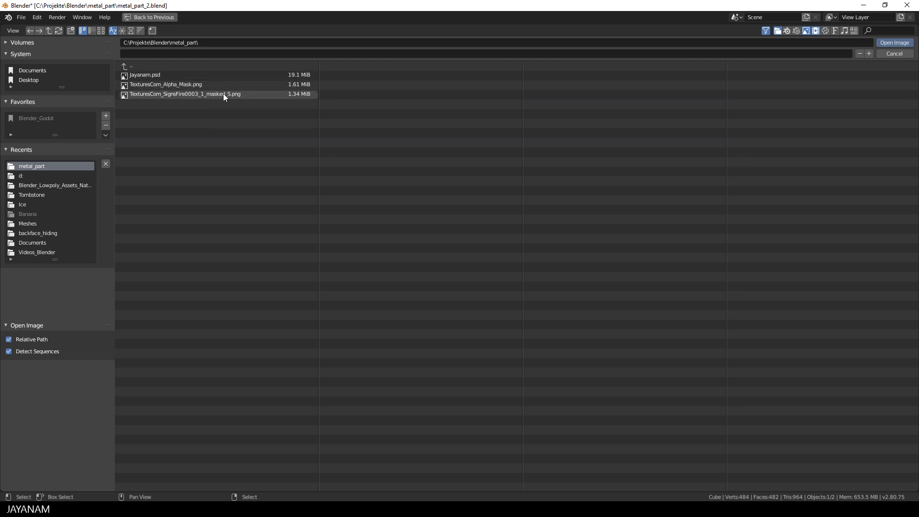
double_click(223, 93)
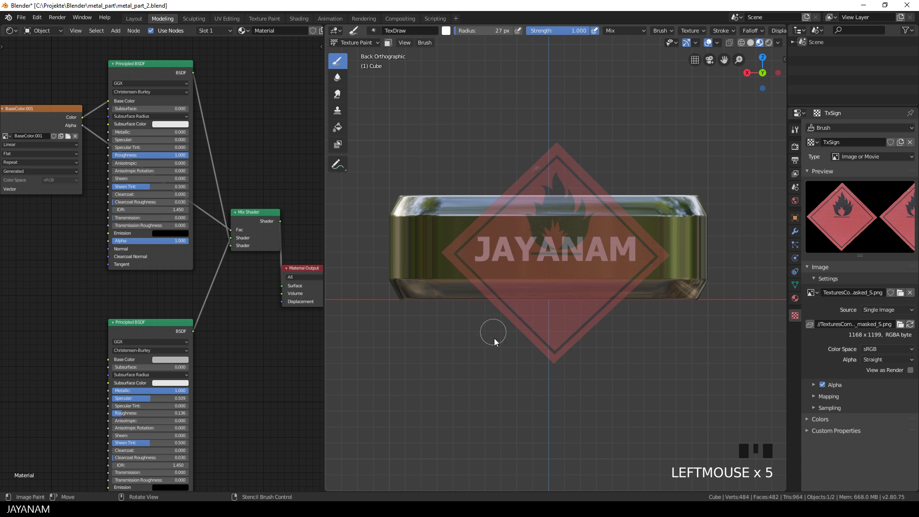
Step: Position the fire-sign stencil left of the JAYANAM text and paint the red warning diamond
mouse_move(624, 286)
right_mouse_down()
mouse_move(541, 285)
mouse_move(608, 279)
mouse_move(479, 258)
mouse_move(494, 265)
right_mouse_up()
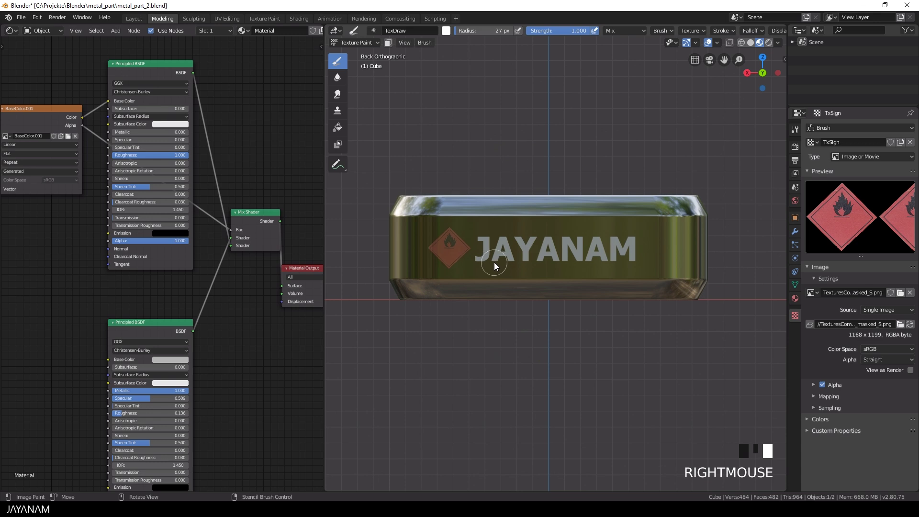
left_click_drag(452, 232, 450, 237)
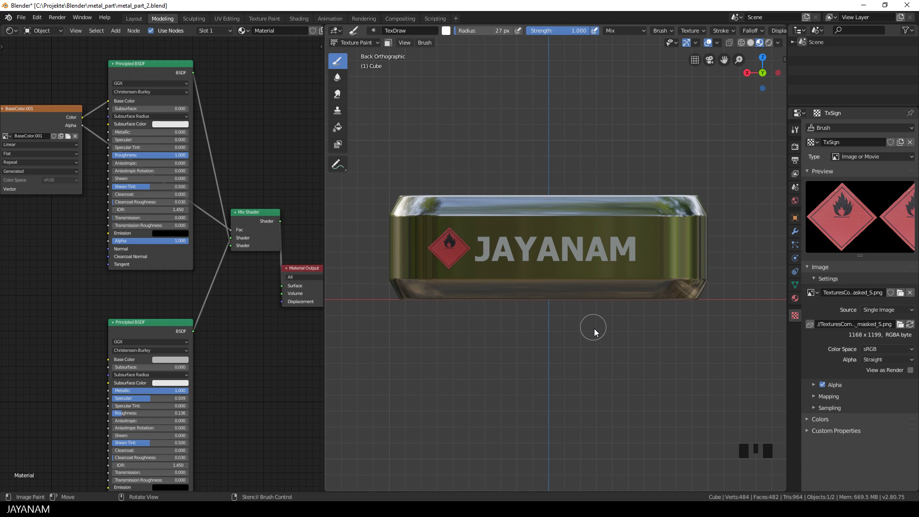
scroll(594, 330, "down", 2)
middle_click_drag(595, 326, 570, 334)
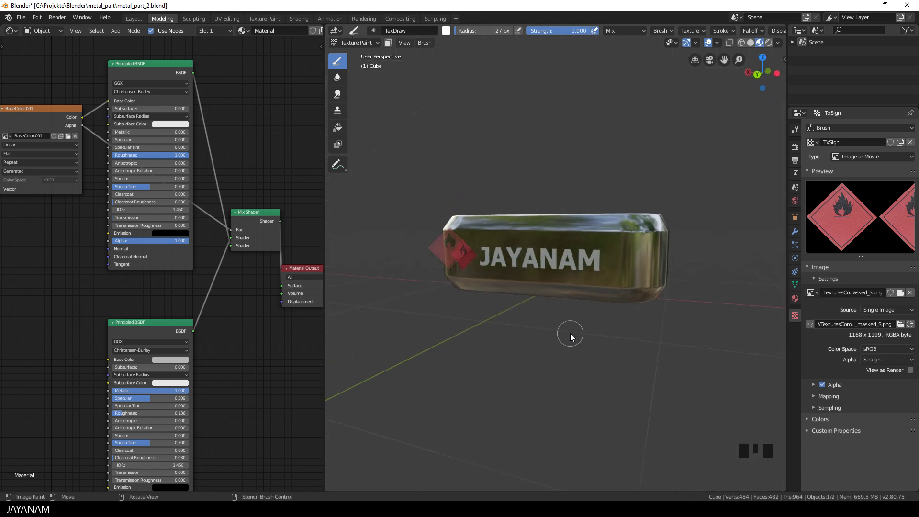
Step: Detach the fire-sign image from the TxSign texture and inspect the painted face
left_click(910, 292)
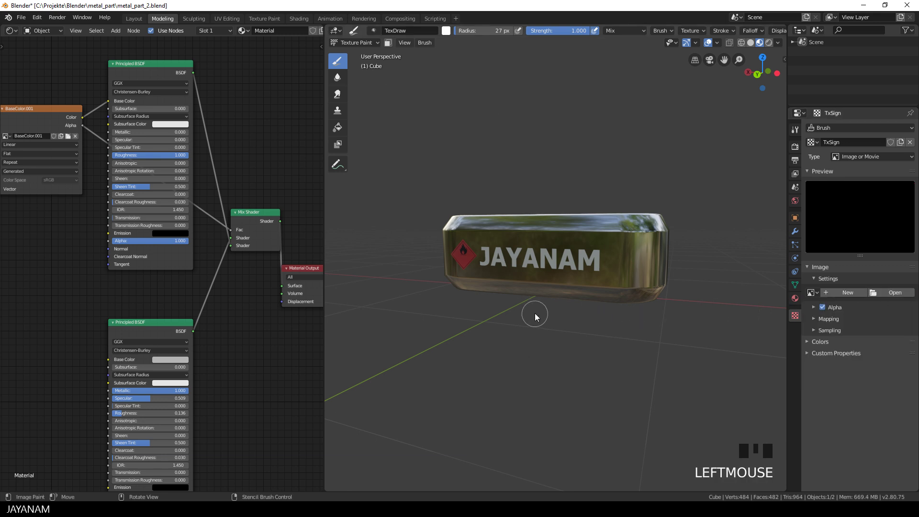
middle_click_drag(537, 316, 616, 307)
scroll(585, 328, "up", 3)
scroll(614, 312, "up", 2)
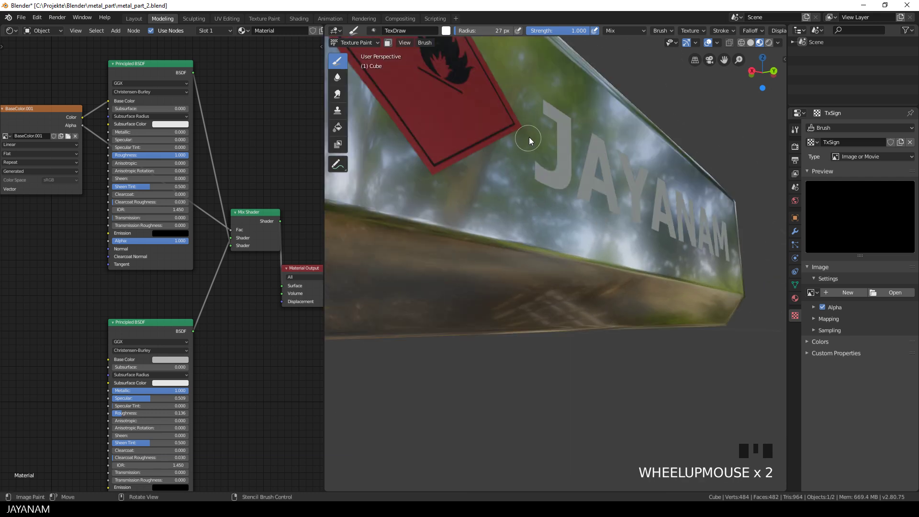
scroll(570, 231, "down", 1)
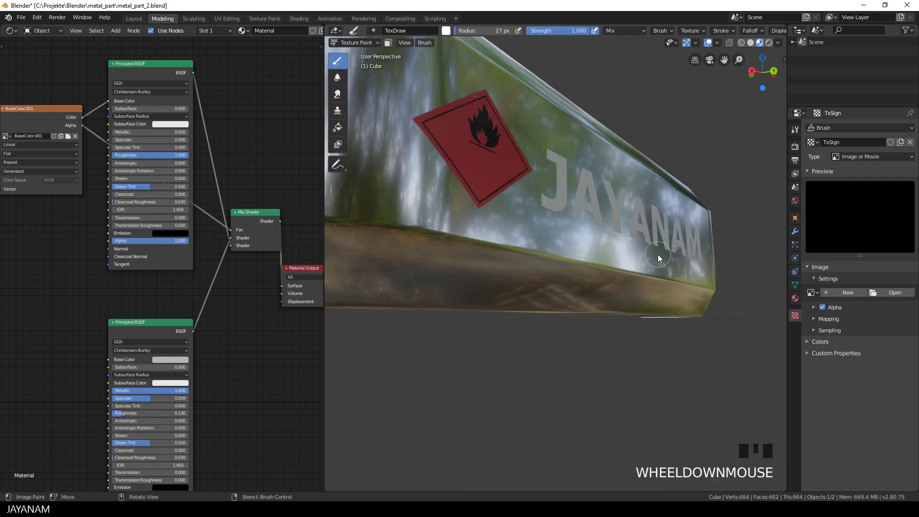
middle_click_drag(659, 258, 588, 269)
Step: Move the Mix Shader and Material Output nodes closer together in the node editor
left_click_drag(248, 216, 245, 211)
left_click_drag(302, 266, 313, 220)
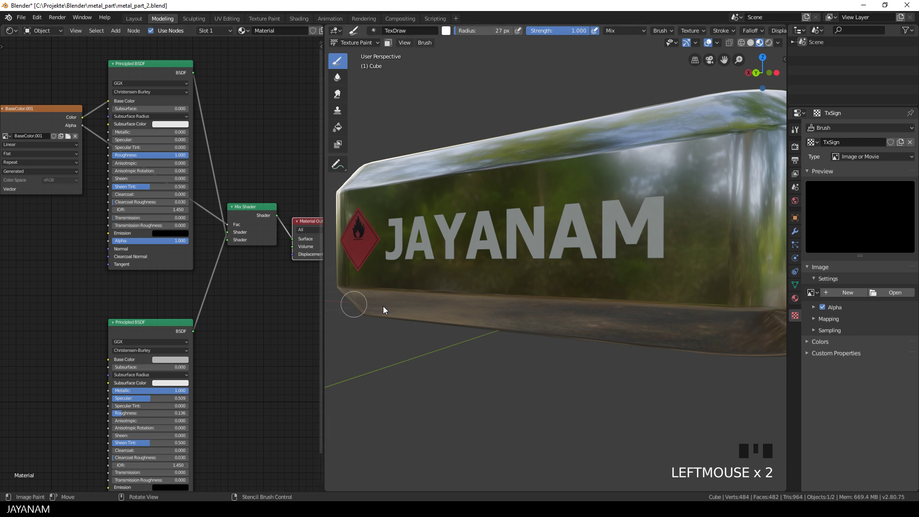
scroll(423, 310, "down", 2)
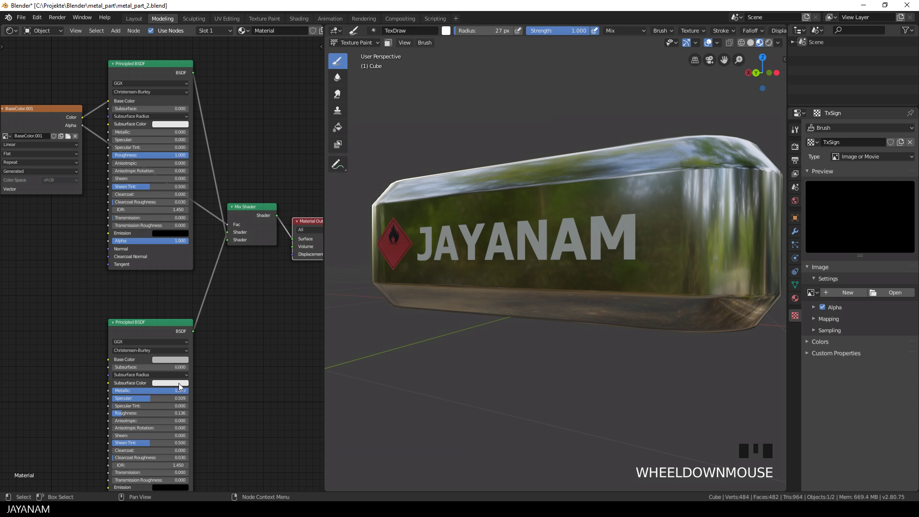
Step: Set the lower shader's Metallic to 0 and its base colour to near-black (0.051)
left_click_drag(181, 391, 113, 390)
middle_click_drag(529, 326, 566, 315)
left_click(167, 360)
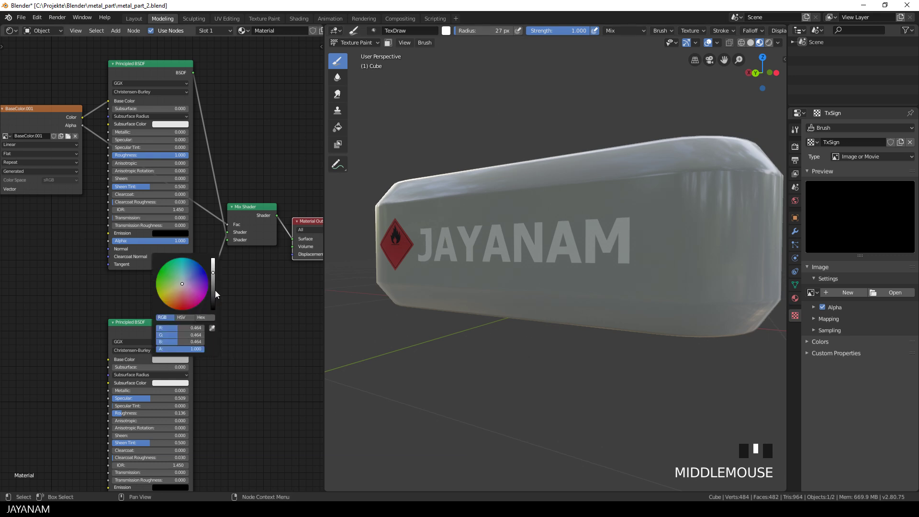
left_click_drag(214, 293, 212, 300)
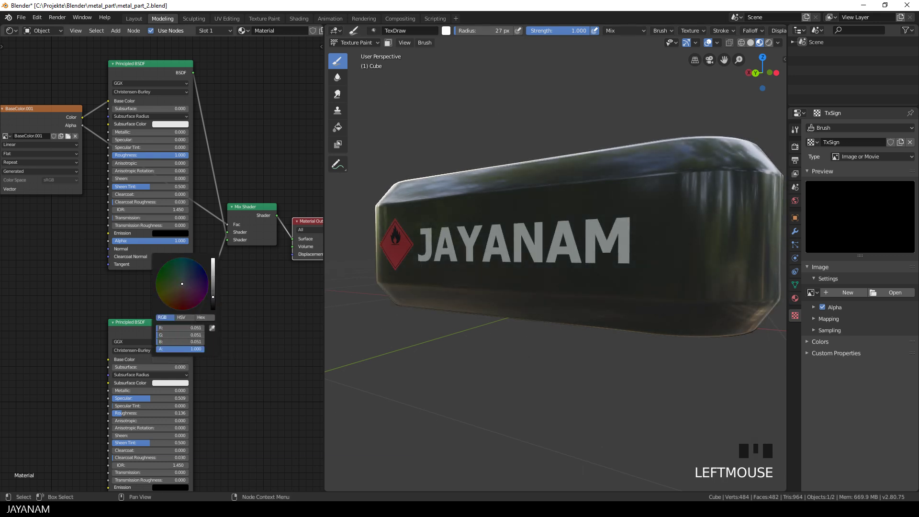
middle_click_drag(589, 323, 685, 312)
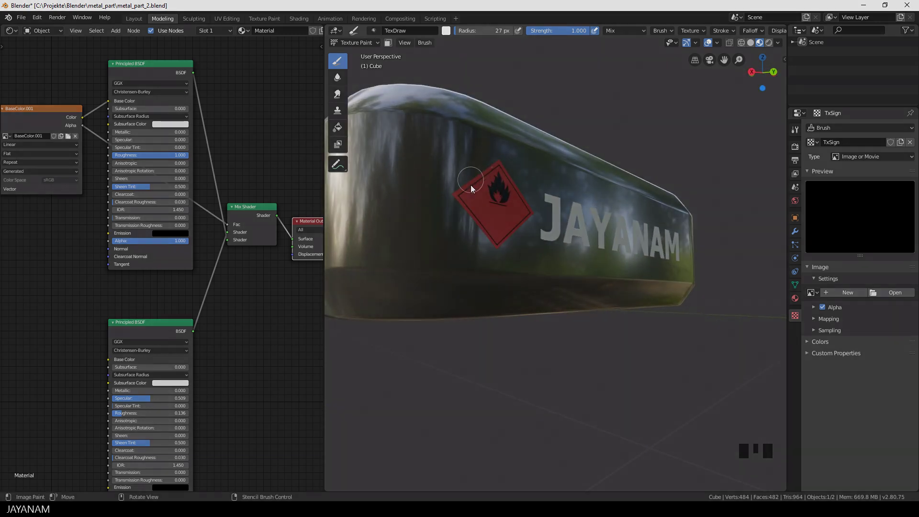